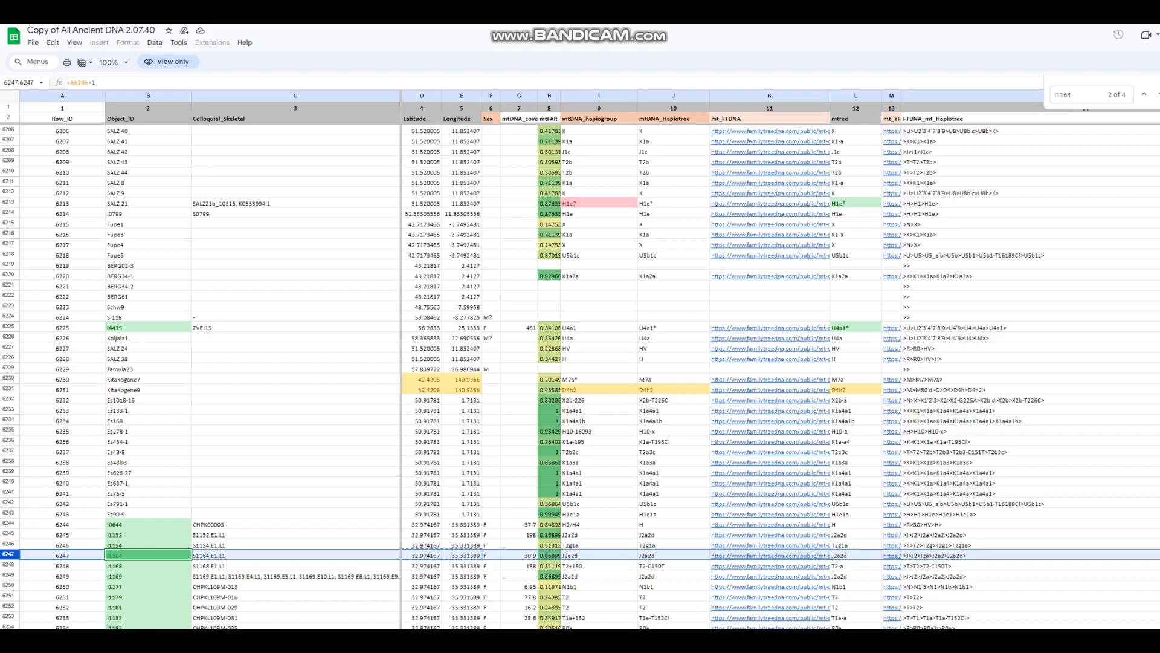
Step: Check the burial coordinates of sample I1164 on the Google Earth map, and return to the ancient DNA spreadsheet
{"action": "mouse_move", "coordinate": [734, 597]}
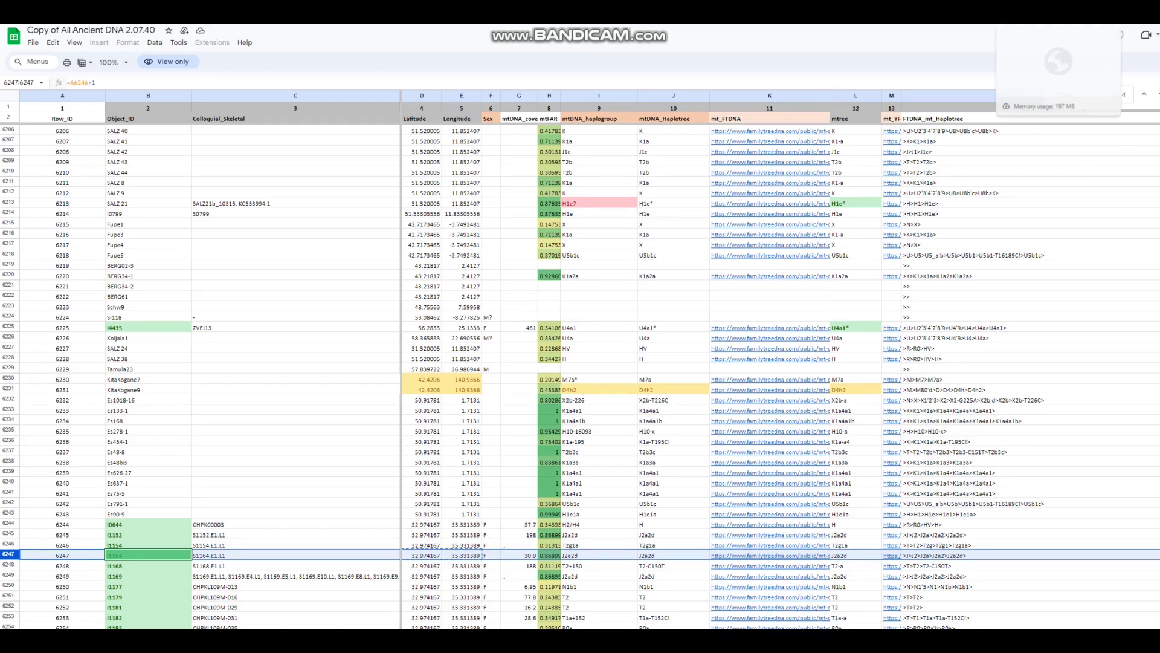
{"action": "key", "text": "ctrl+Tab"}
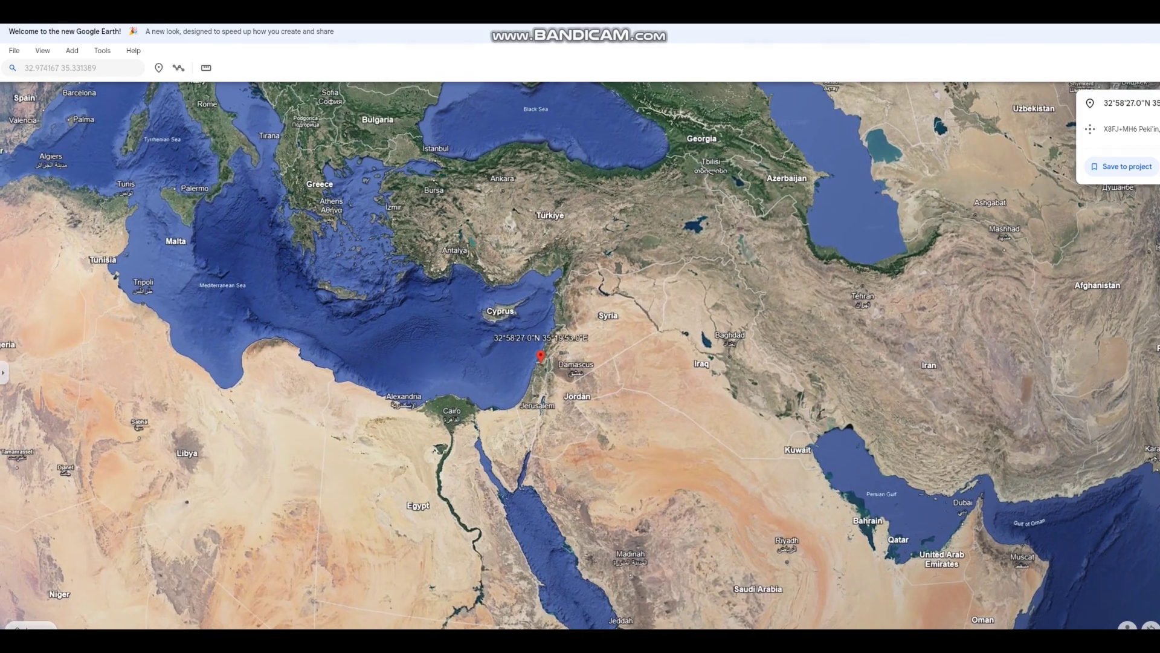
{"action": "key", "text": "alt+Tab"}
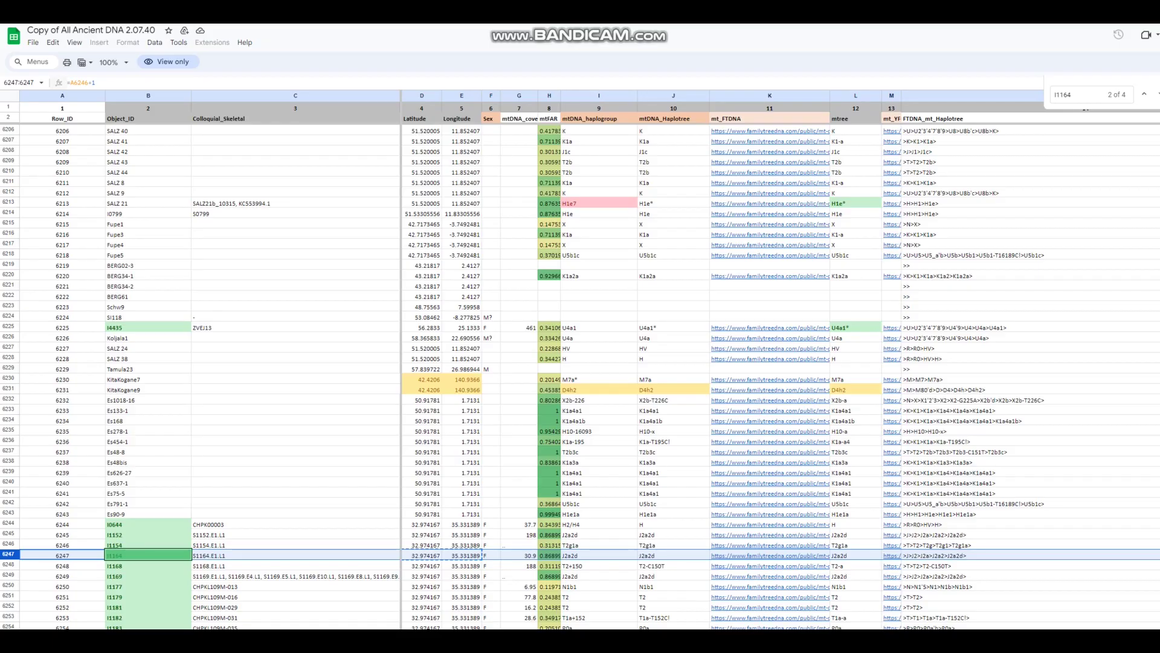
Step: View the Eurogenes K13 Original chart for sample I1164 in Admixture Studio, and minimize its window
{"action": "key", "text": "alt+Tab"}
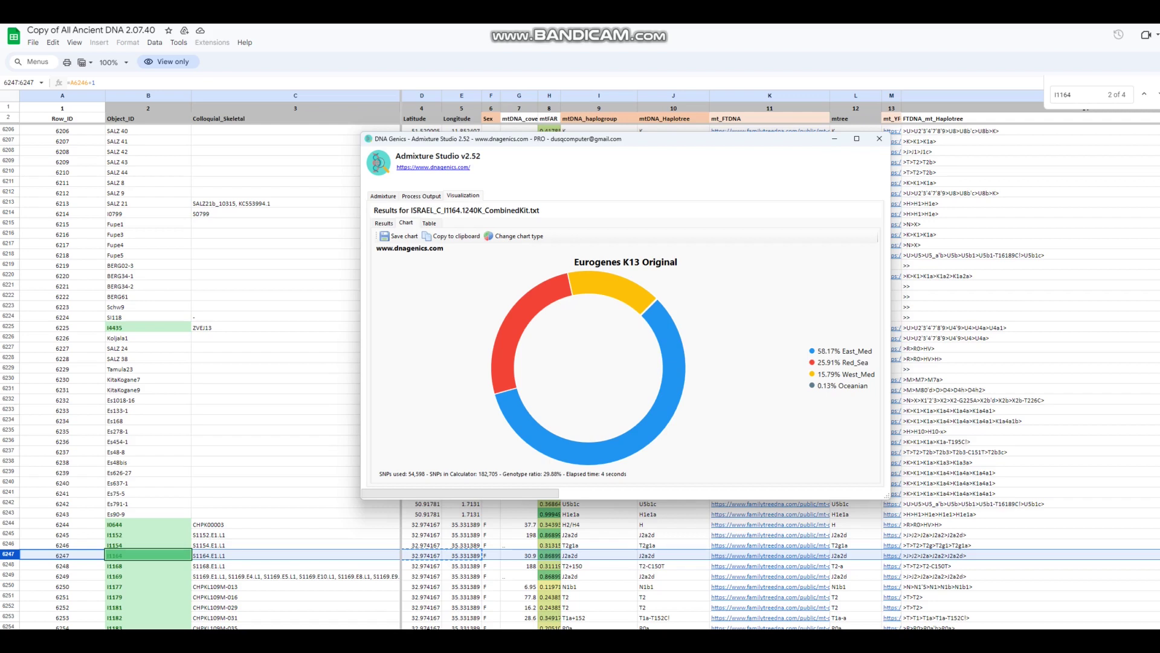
{"action": "mouse_move", "coordinate": [892, 390]}
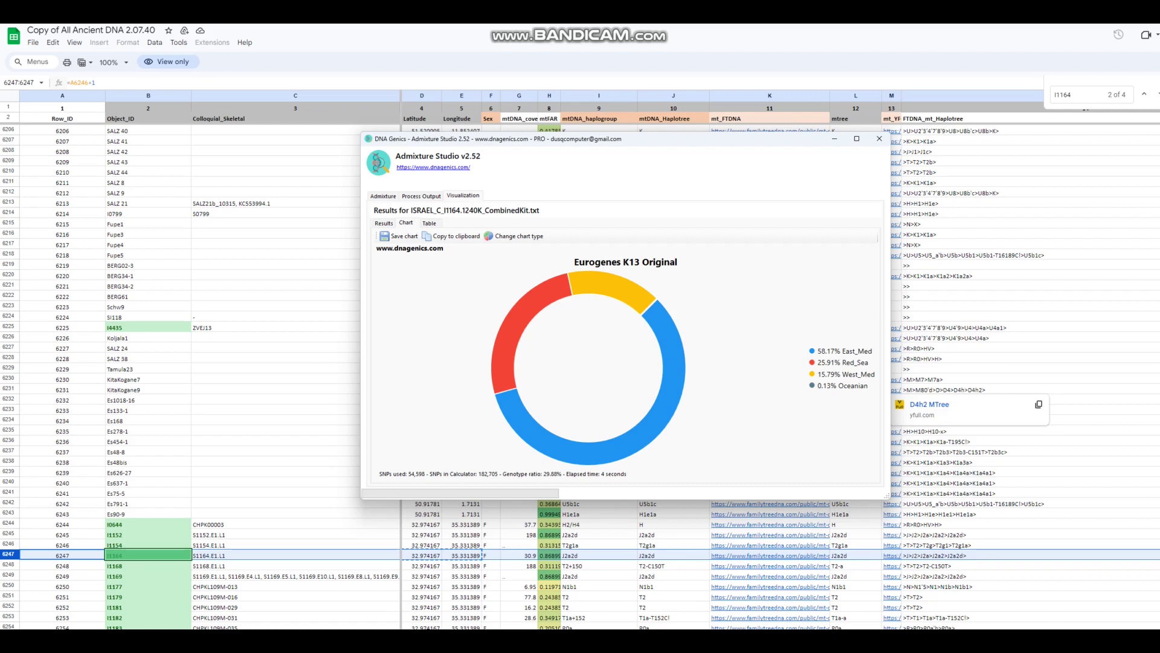
{"action": "left_click", "coordinate": [834, 138]}
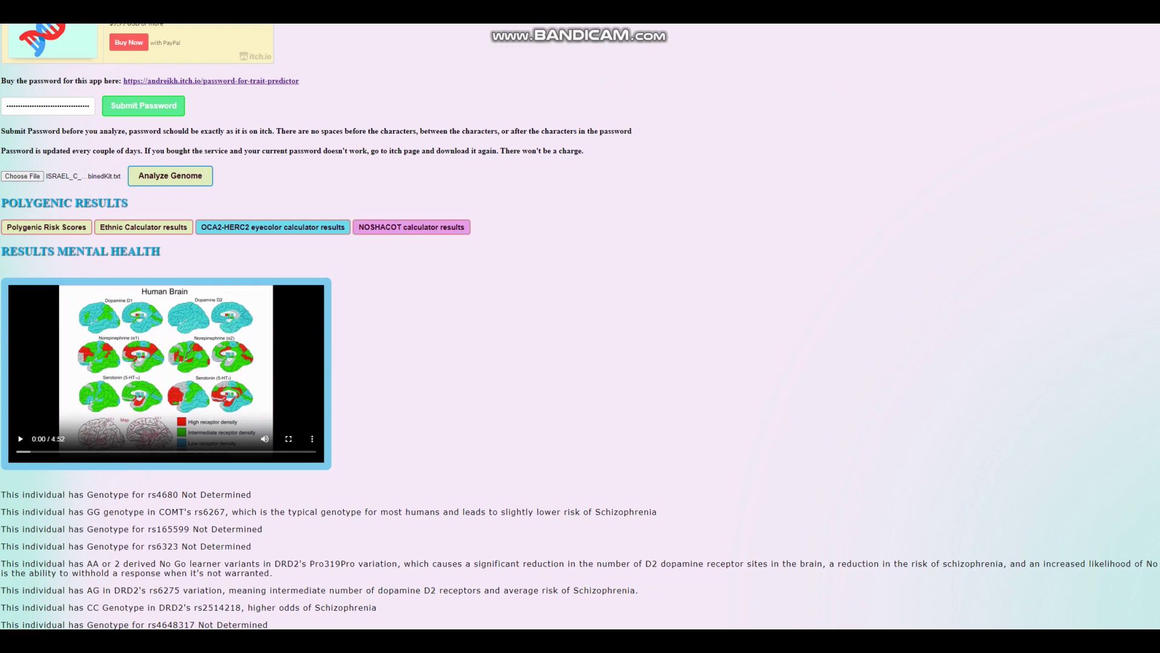
Step: Open the NOSHACOT calculator results for the Israel_C sample, and move and enlarge their window
{"action": "left_click", "coordinate": [411, 227]}
{"action": "left_click_drag", "start_coordinate": [100, 24], "coordinate": [600, 106]}
{"action": "left_click_drag", "start_coordinate": [696, 280], "coordinate": [1025, 478]}
Step: Highlight the blue eyes, dark blond hair and light or fair skin lines in the NOSHACOT likelihood distributions
{"action": "left_click_drag", "start_coordinate": [599, 186], "coordinate": [504, 186]}
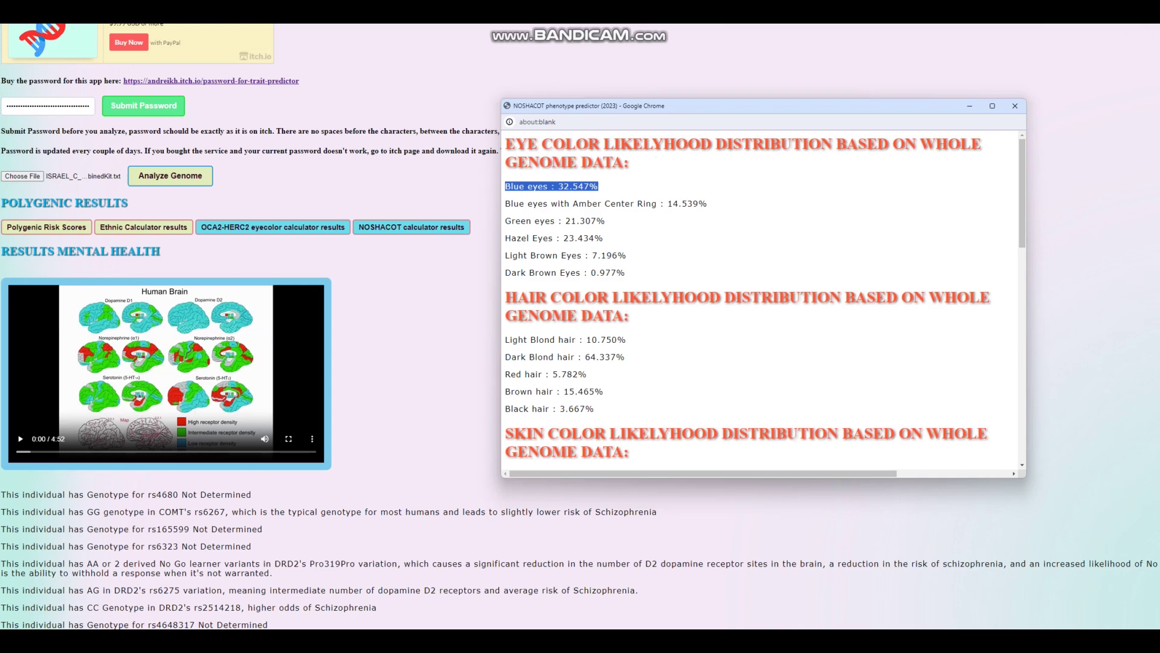
{"action": "left_click_drag", "start_coordinate": [626, 357], "coordinate": [504, 357]}
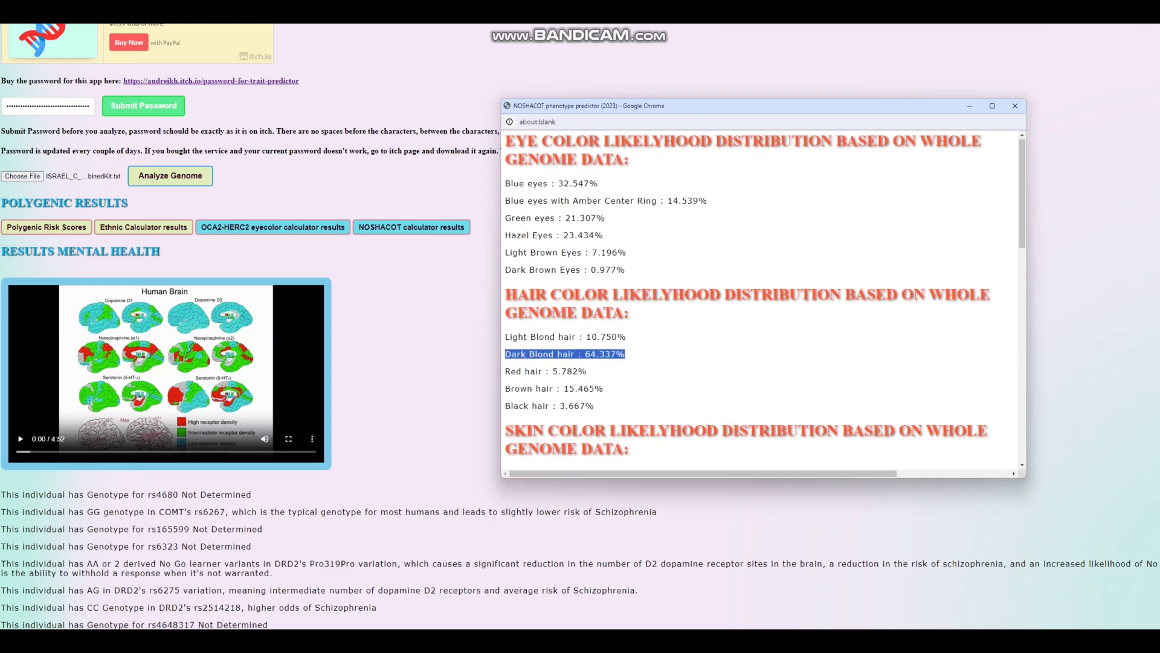
{"action": "scroll", "coordinate": [761, 302], "scroll_direction": "down", "scroll_amount": 3}
{"action": "scroll", "coordinate": [761, 302], "scroll_direction": "down", "scroll_amount": 1}
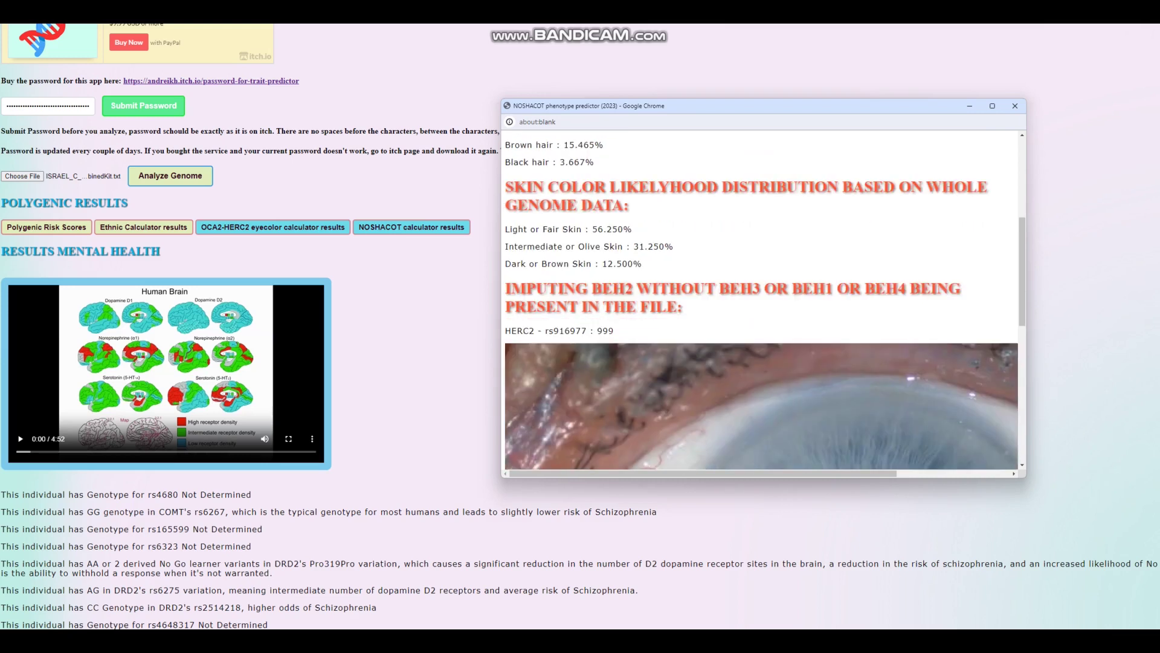
{"action": "left_click_drag", "start_coordinate": [633, 229], "coordinate": [505, 229]}
Step: Examine the whole iris picture beneath the imputed HERC2 result in the NOSHACOT results
{"action": "scroll", "coordinate": [765, 300], "scroll_direction": "down", "scroll_amount": 5}
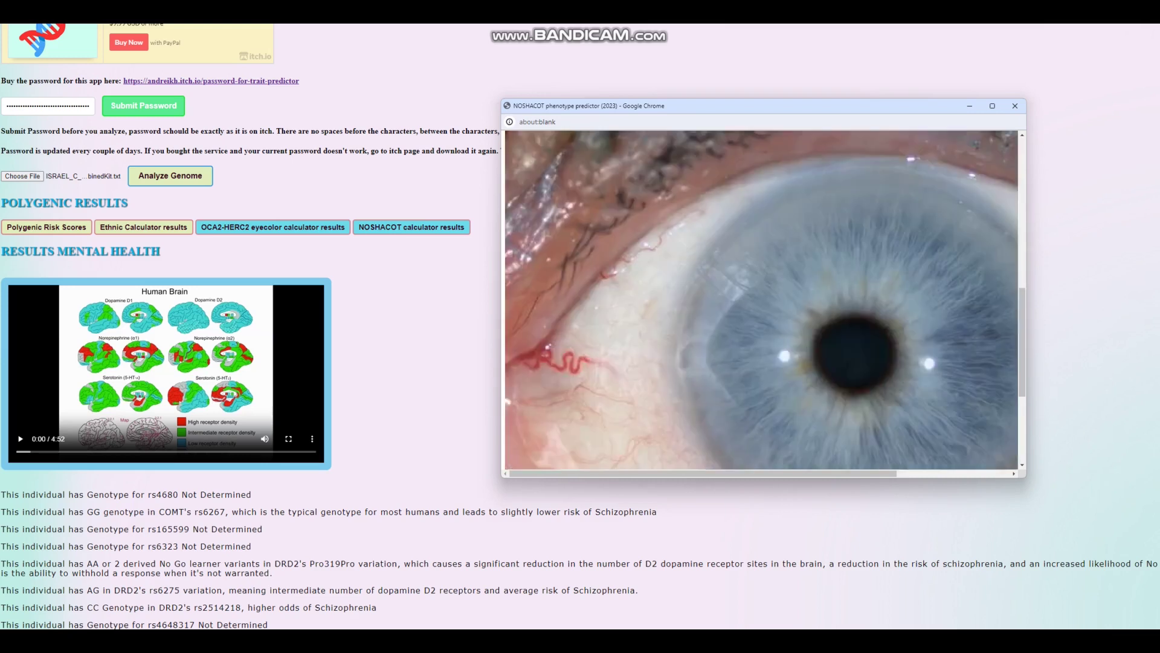
{"action": "scroll", "coordinate": [765, 300], "scroll_direction": "up", "scroll_amount": 1}
{"action": "scroll", "coordinate": [762, 302], "scroll_direction": "right", "scroll_amount": 3}
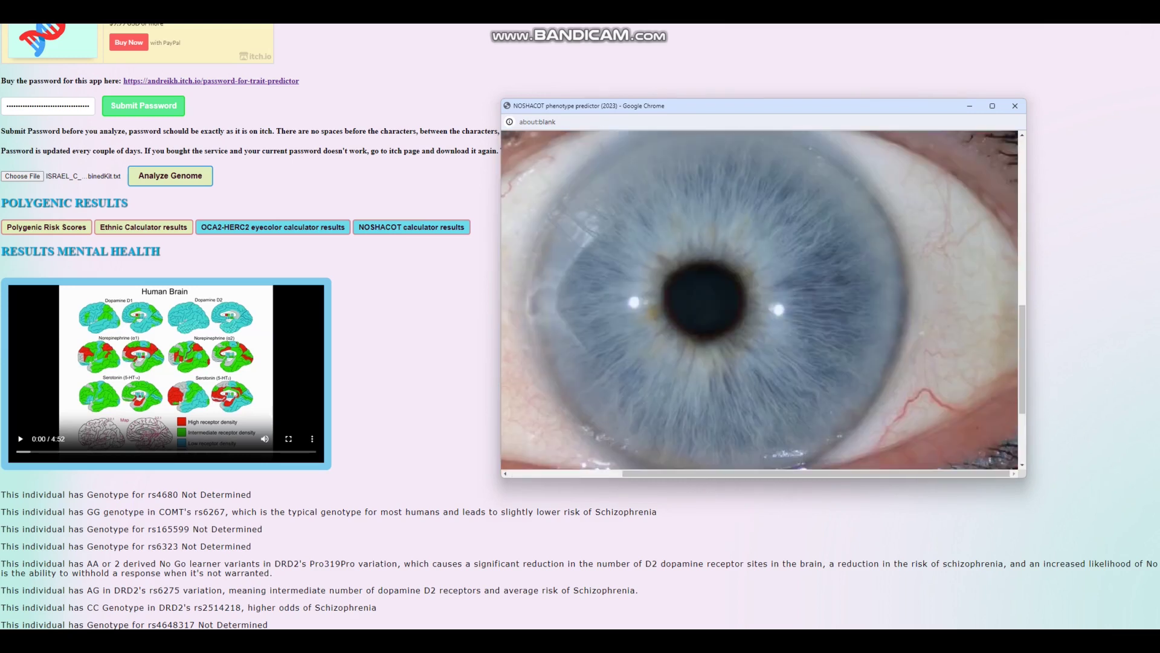
{"action": "scroll", "coordinate": [760, 302], "scroll_direction": "left", "scroll_amount": 3}
{"action": "scroll", "coordinate": [760, 302], "scroll_direction": "down", "scroll_amount": 3}
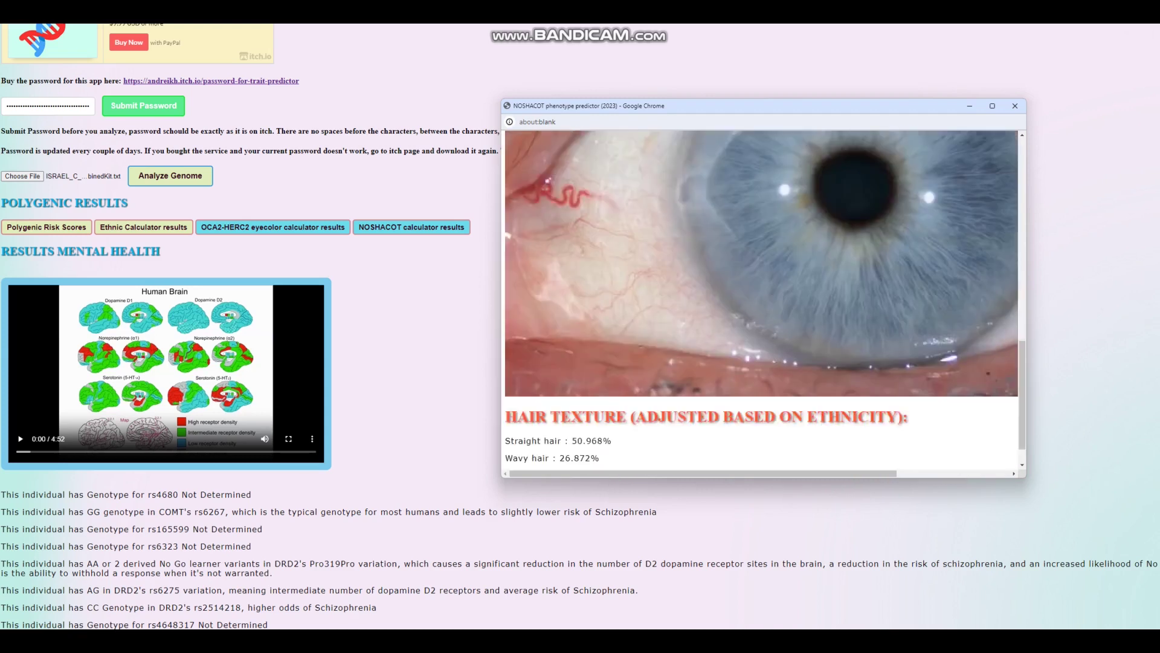
Step: Highlight the straight hair line in the hair texture results, and close the NOSHACOT window
{"action": "left_click_drag", "start_coordinate": [612, 405], "coordinate": [505, 405]}
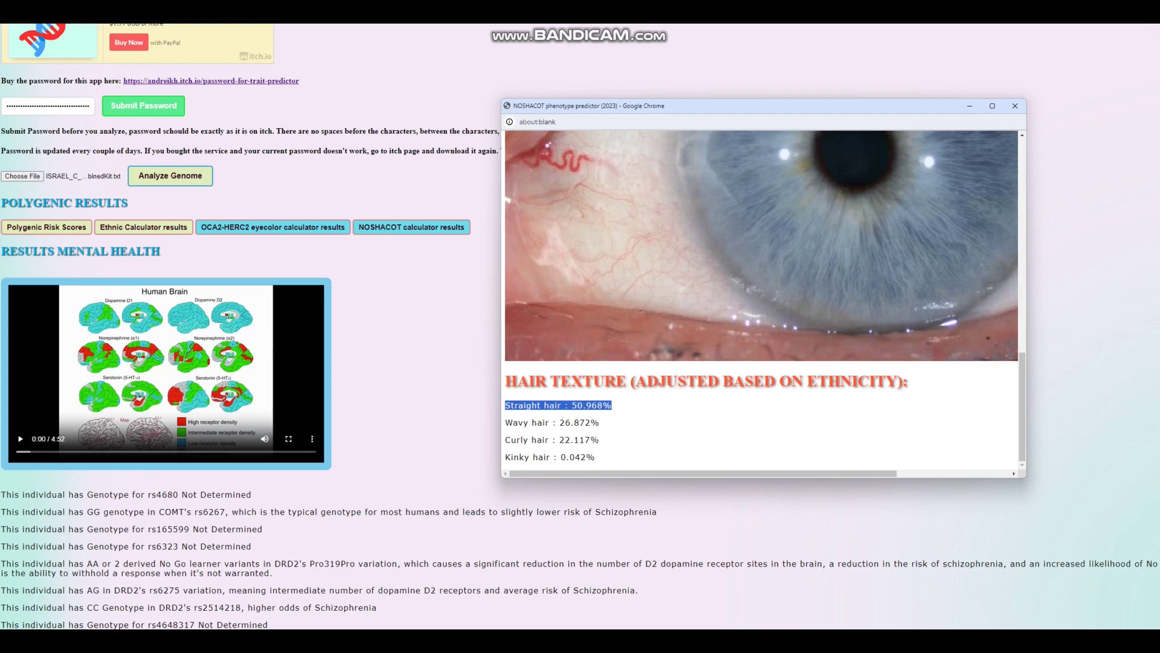
{"action": "left_click", "coordinate": [558, 405]}
{"action": "scroll", "coordinate": [761, 300], "scroll_direction": "up", "scroll_amount": 10}
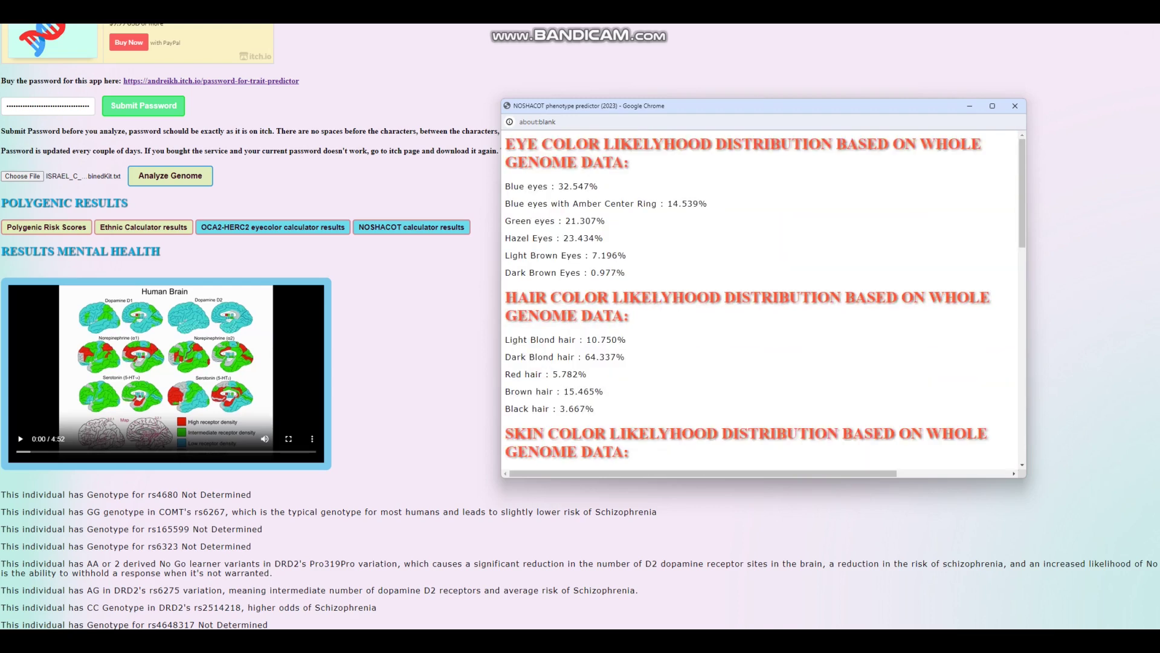
{"action": "left_click", "coordinate": [1015, 106]}
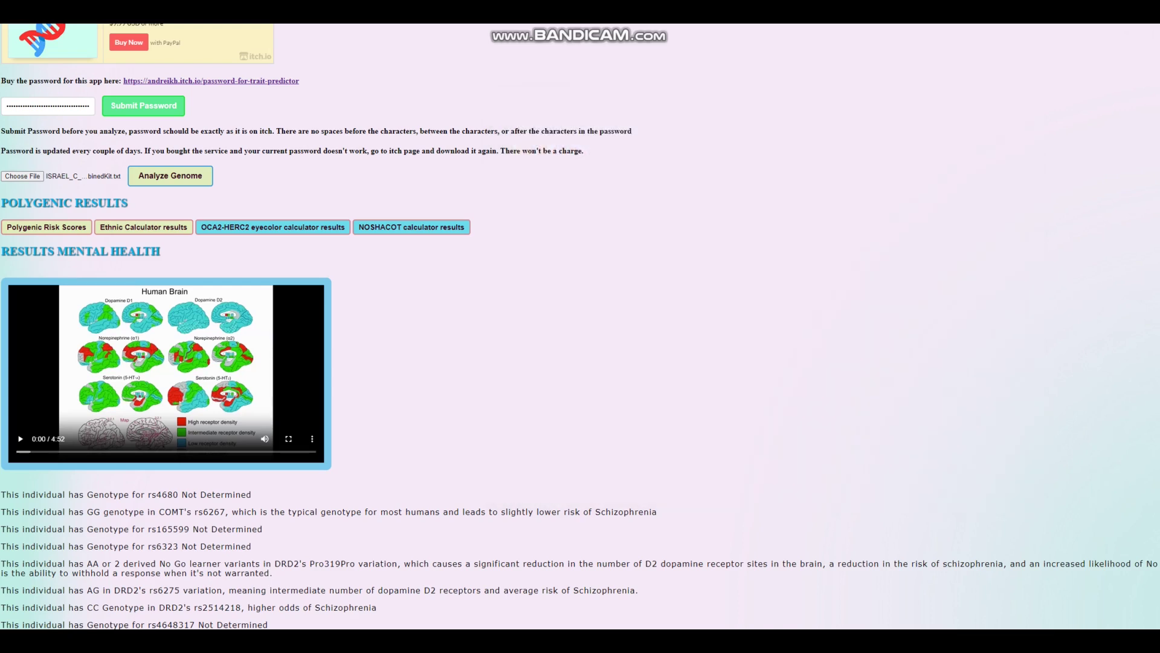
Step: Highlight the blue eye haplotype 2 and haplotype 3 result lines in the OCA2 blond hair and blue eyes panel
{"action": "scroll", "coordinate": [580, 326], "scroll_direction": "down", "scroll_amount": 15}
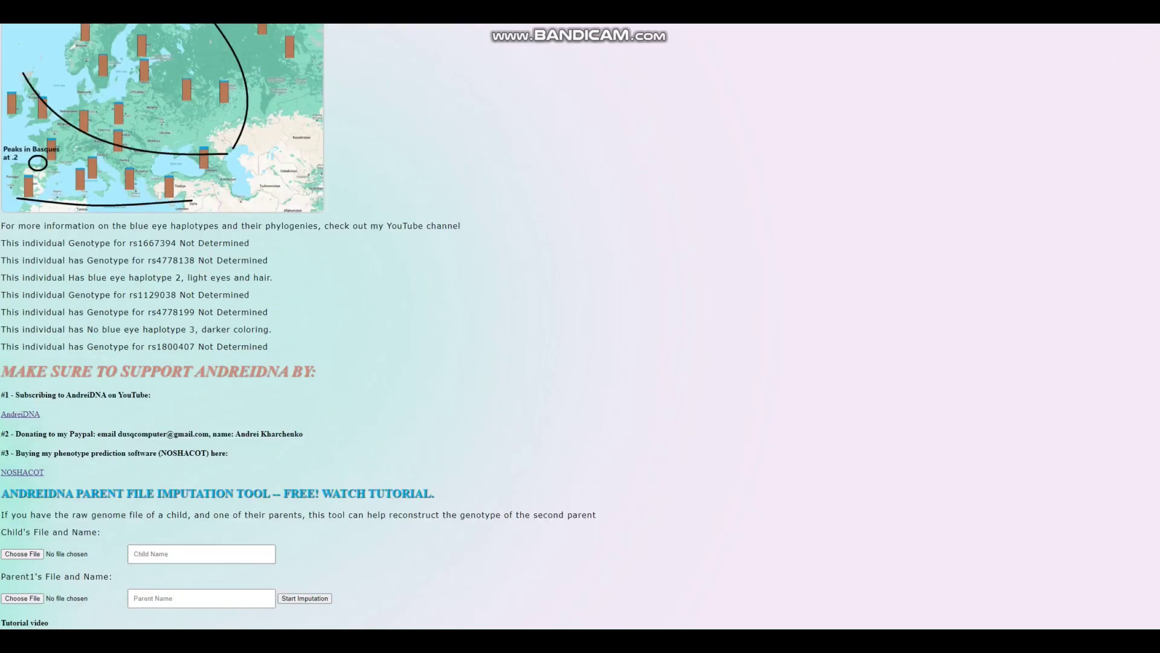
{"action": "left_click_drag", "start_coordinate": [65, 277], "coordinate": [273, 277]}
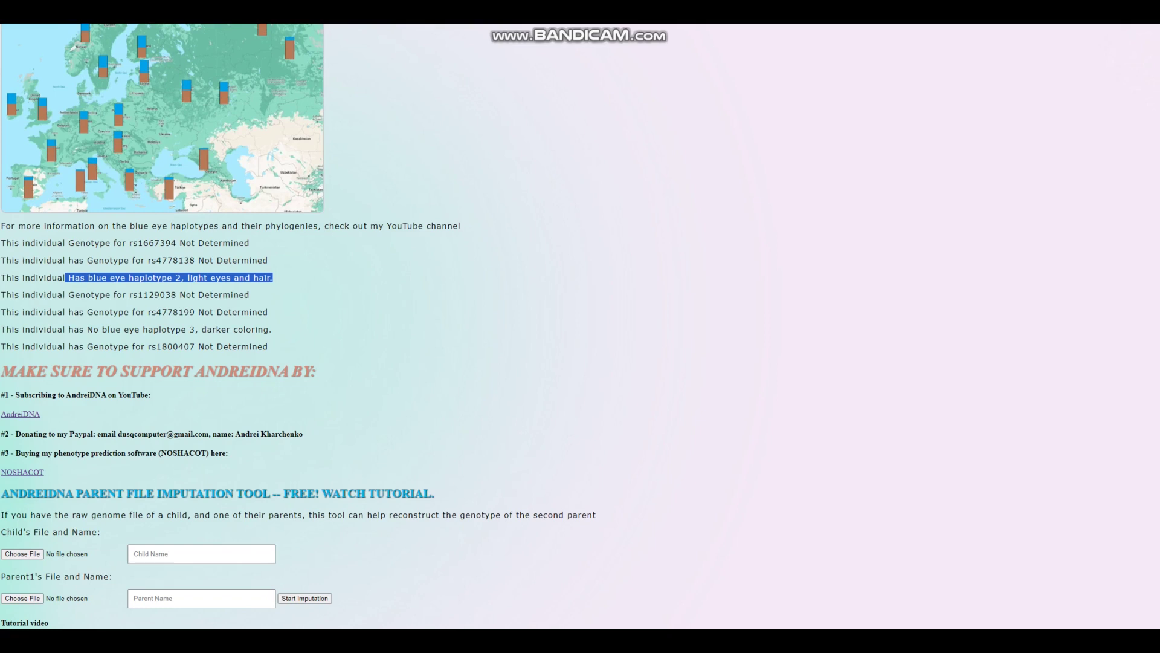
{"action": "left_click_drag", "start_coordinate": [65, 329], "coordinate": [273, 329]}
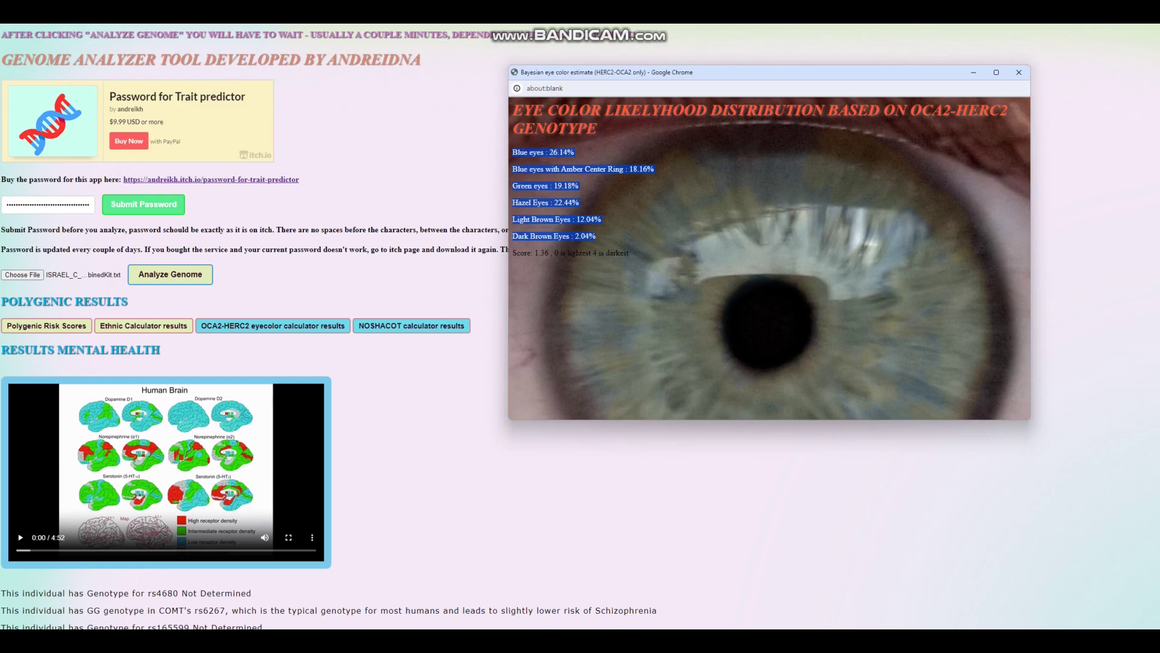
Step: Close the OCA2-HERC2 eye color estimate, and open the Polygenic Risk Scores in an enlarged window
{"action": "left_click", "coordinate": [1018, 72]}
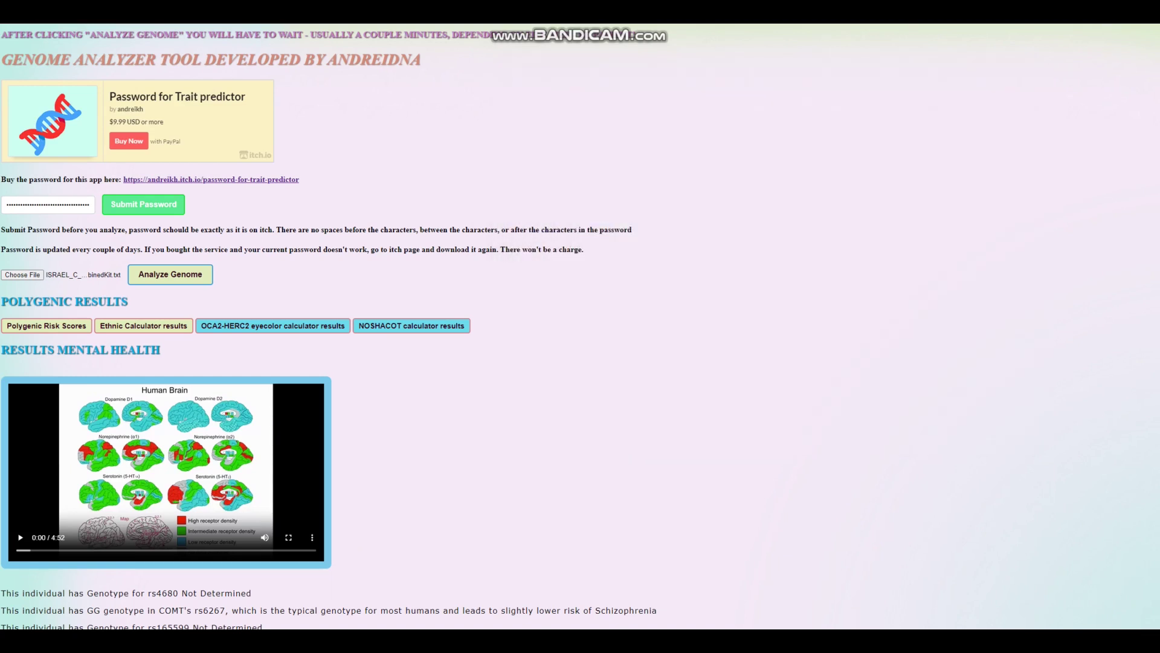
{"action": "left_click", "coordinate": [47, 325]}
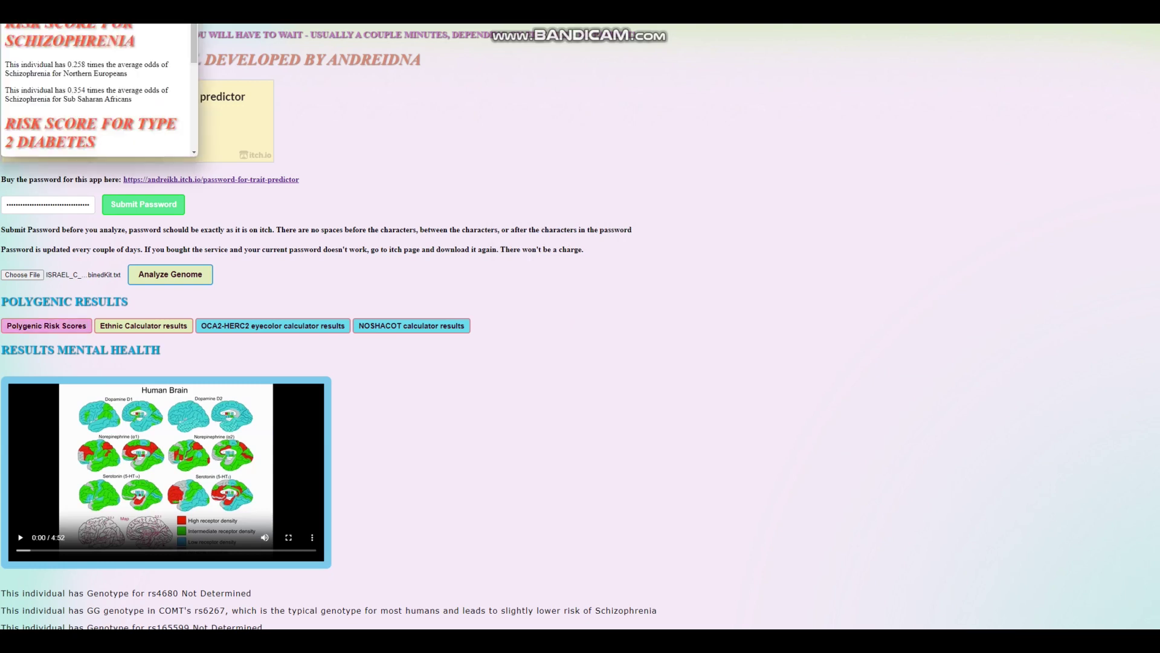
{"action": "left_click_drag", "start_coordinate": [227, 48], "coordinate": [411, 105]}
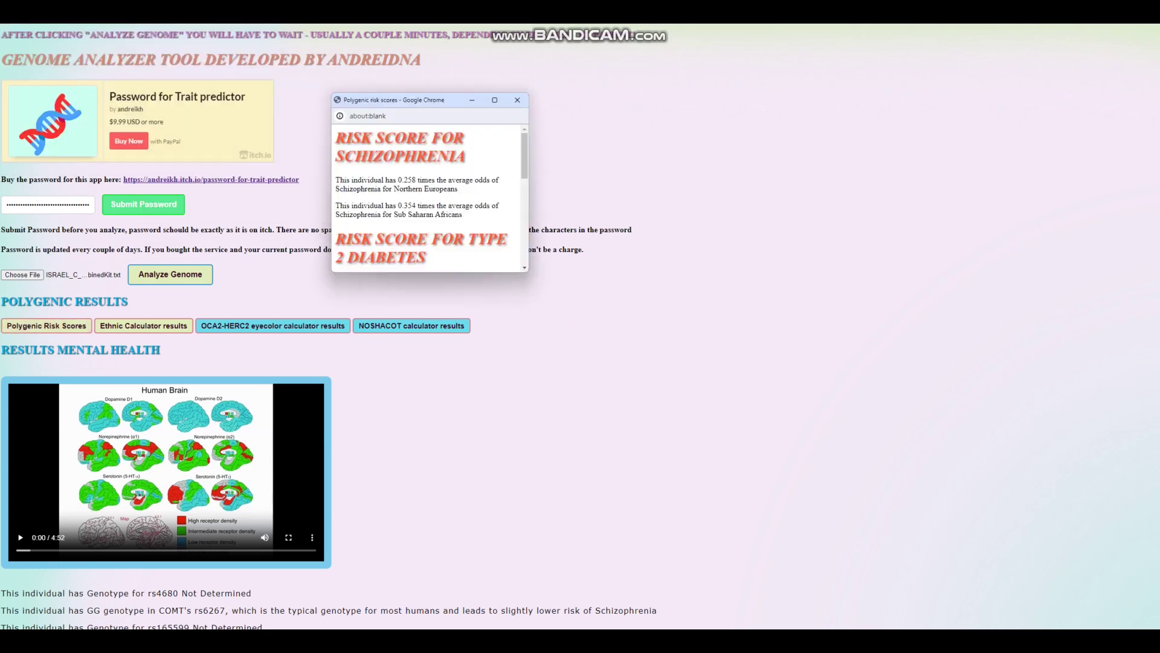
{"action": "left_click_drag", "start_coordinate": [529, 272], "coordinate": [907, 438]}
Step: Highlight the Northern European schizophrenia odds, the type 2 diabetes odds and the Alzheimer's odds among the risk scores
{"action": "left_click_drag", "start_coordinate": [393, 162], "coordinate": [421, 161]}
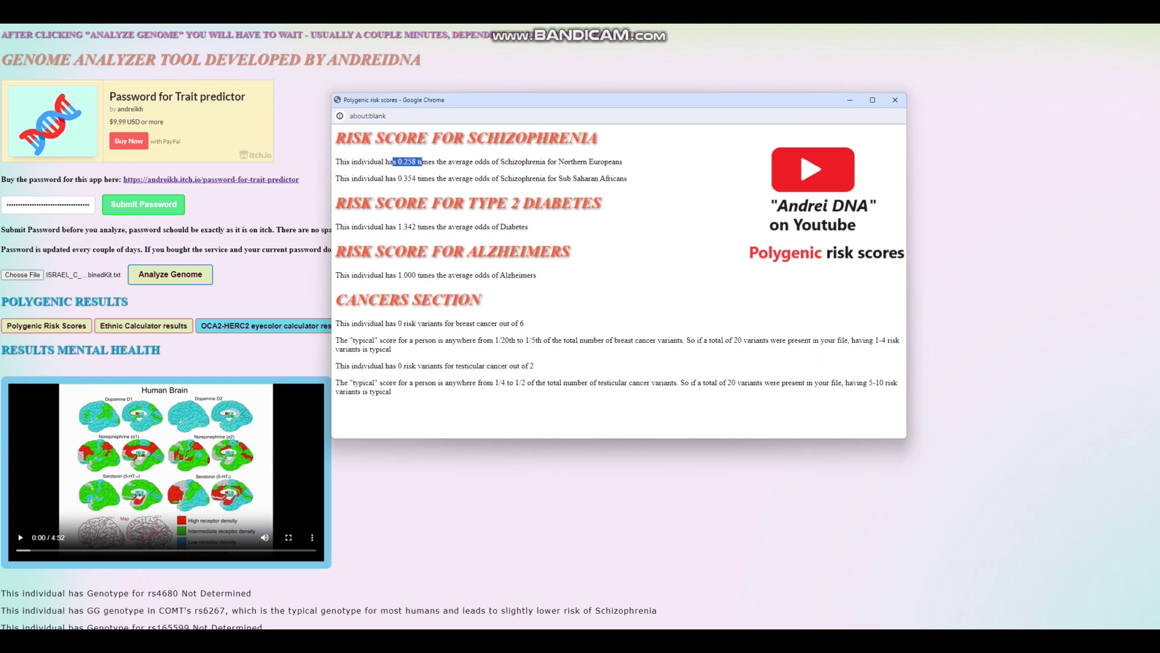
{"action": "left_click_drag", "start_coordinate": [393, 226], "coordinate": [418, 226]}
{"action": "left_click_drag", "start_coordinate": [399, 275], "coordinate": [537, 275]}
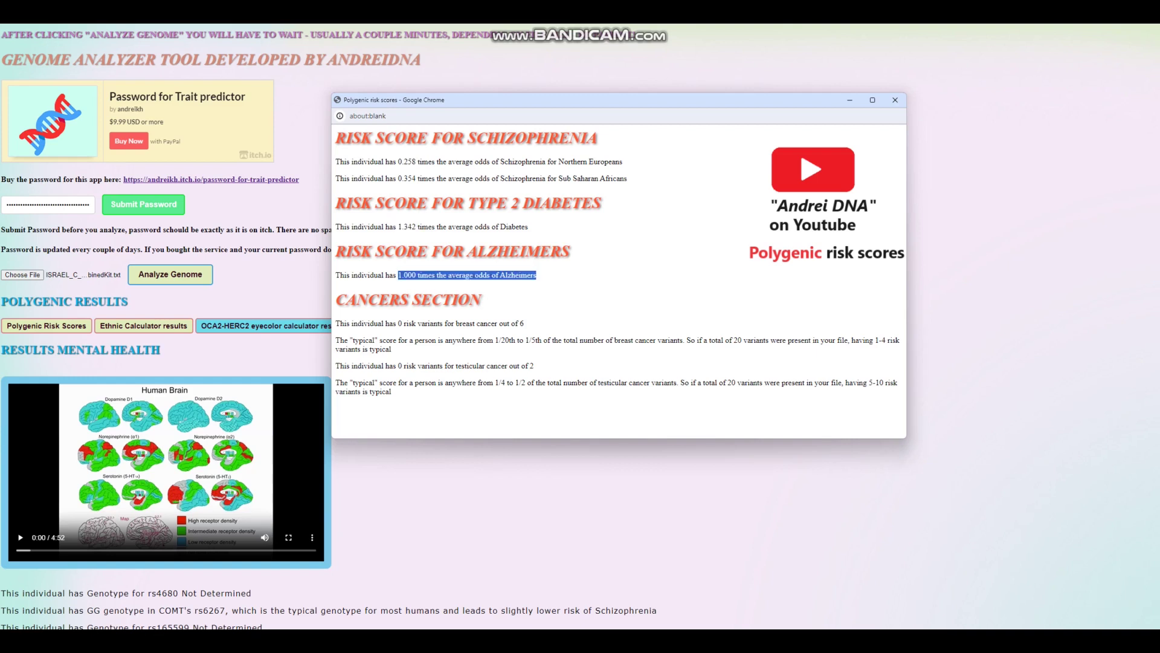
Step: Highlight the breast cancer and testicular cancer variant lines in the cancers section, and close the risk score window
{"action": "left_click_drag", "start_coordinate": [393, 323], "coordinate": [524, 323]}
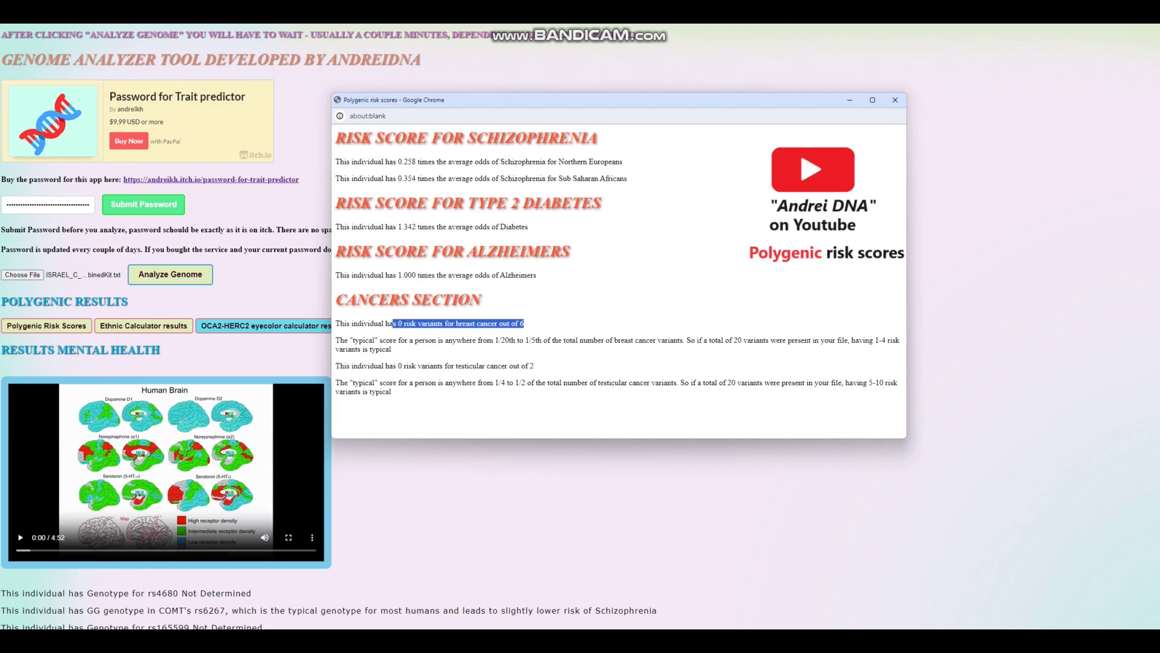
{"action": "left_click_drag", "start_coordinate": [392, 366], "coordinate": [535, 365]}
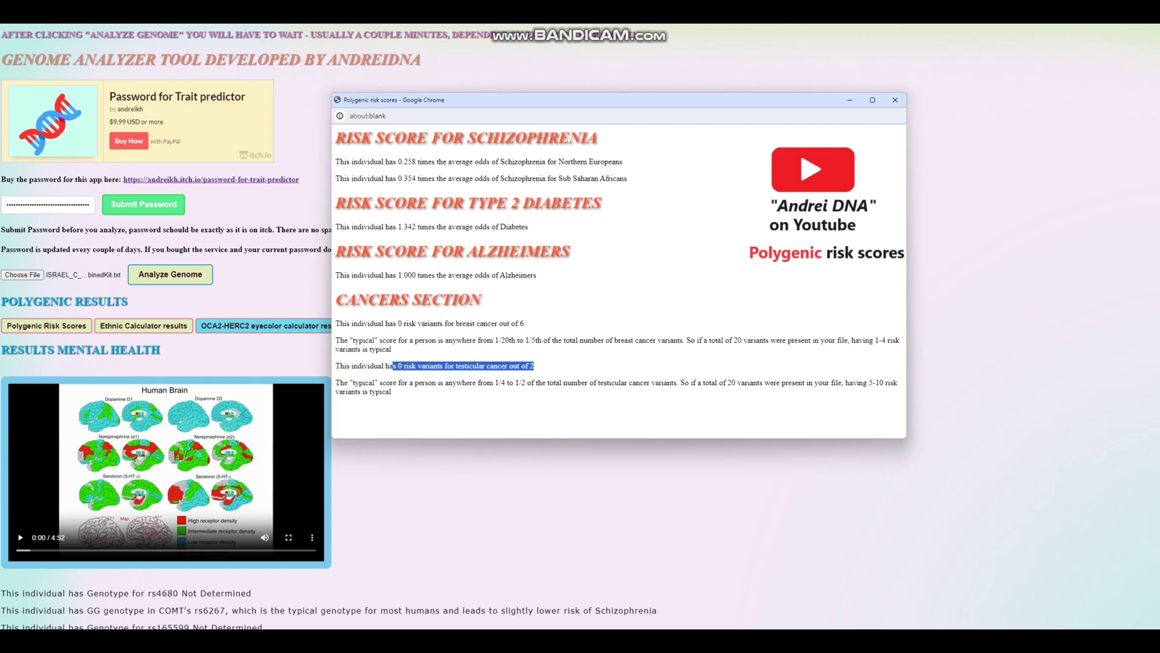
{"action": "left_click", "coordinate": [535, 366]}
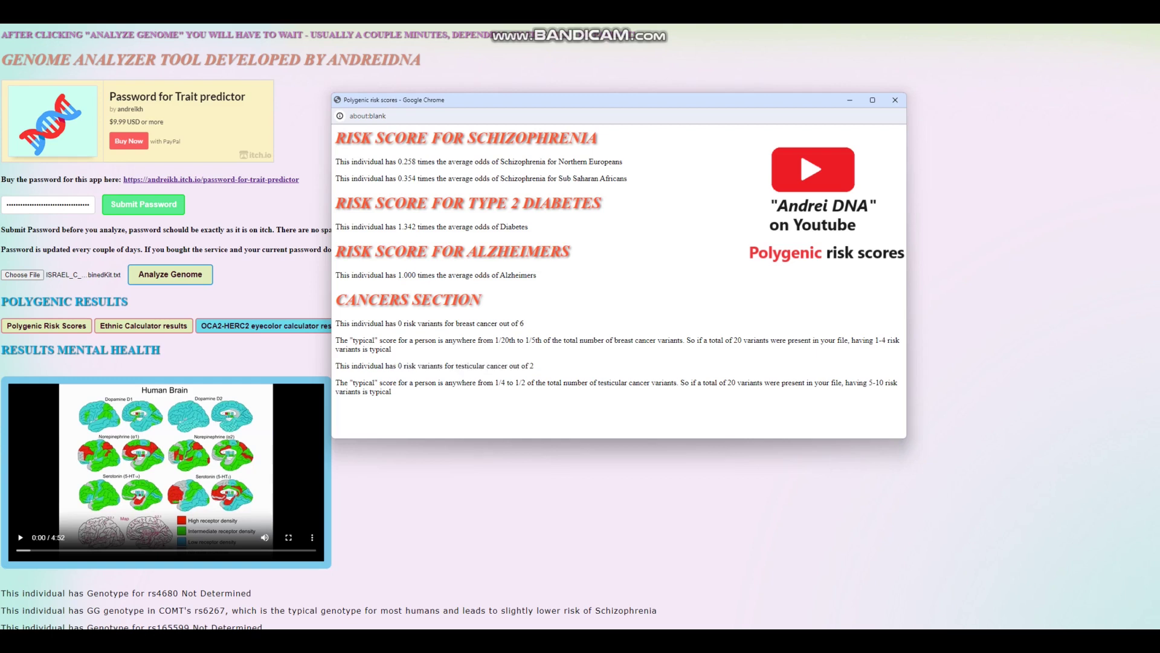
{"action": "left_click_drag", "start_coordinate": [523, 324], "coordinate": [450, 323]}
{"action": "left_click_drag", "start_coordinate": [454, 365], "coordinate": [534, 366]}
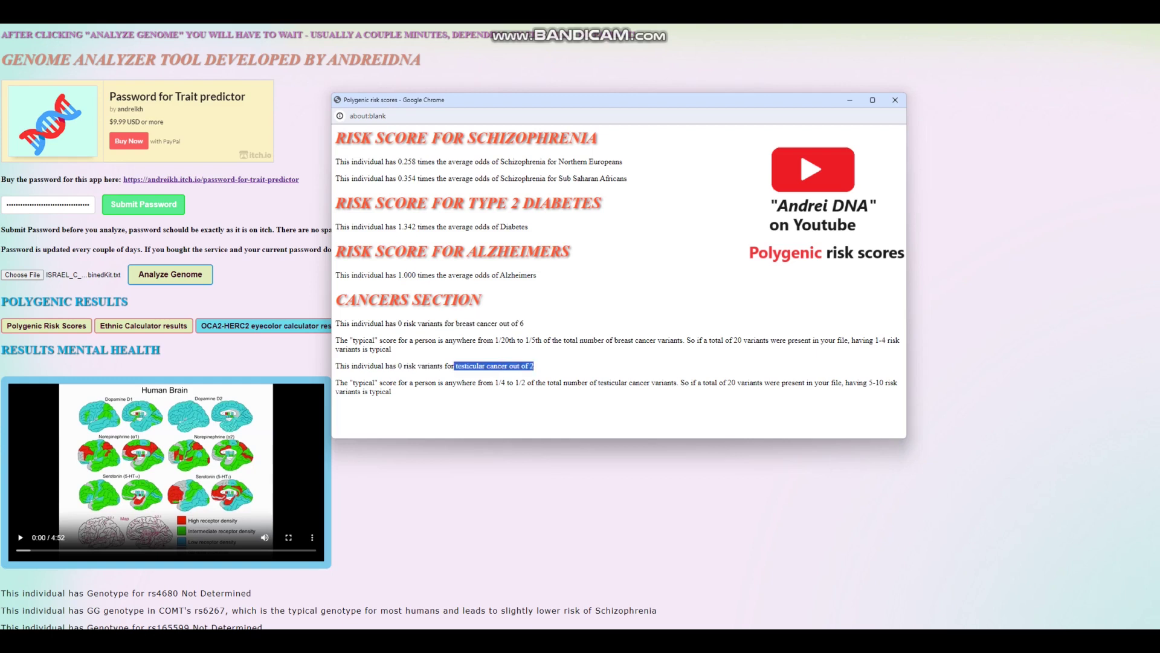
{"action": "left_click_drag", "start_coordinate": [524, 323], "coordinate": [456, 324]}
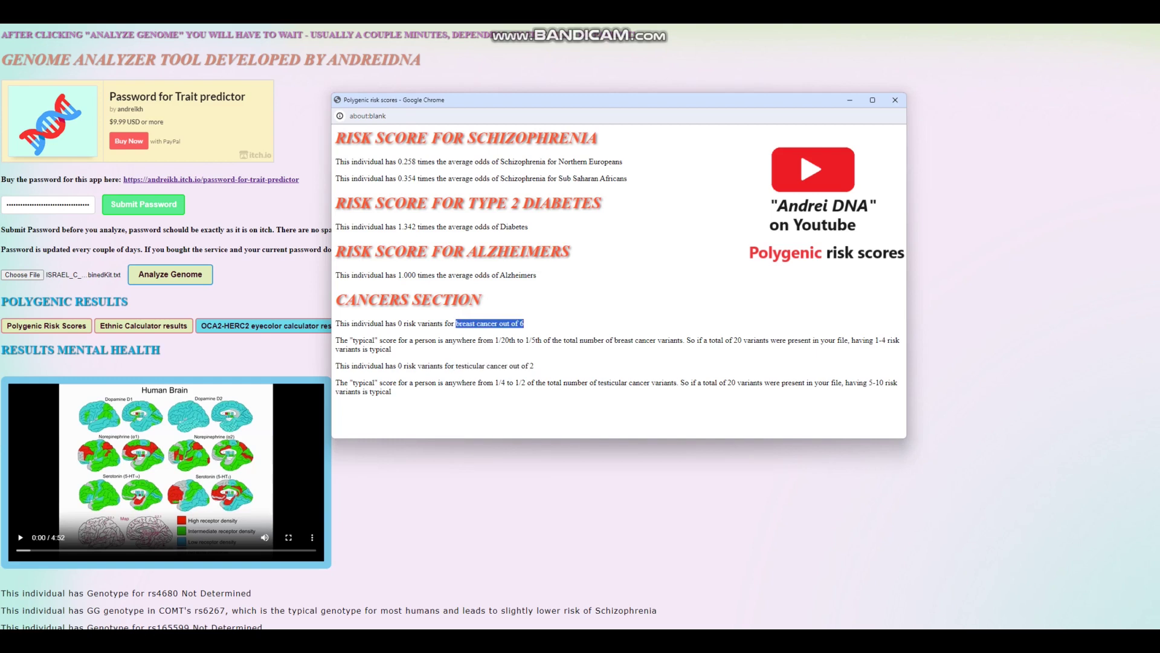
{"action": "left_click", "coordinate": [456, 323]}
{"action": "left_click_drag", "start_coordinate": [455, 323], "coordinate": [524, 323]}
{"action": "left_click_drag", "start_coordinate": [534, 366], "coordinate": [336, 366]}
{"action": "left_click", "coordinate": [895, 100]}
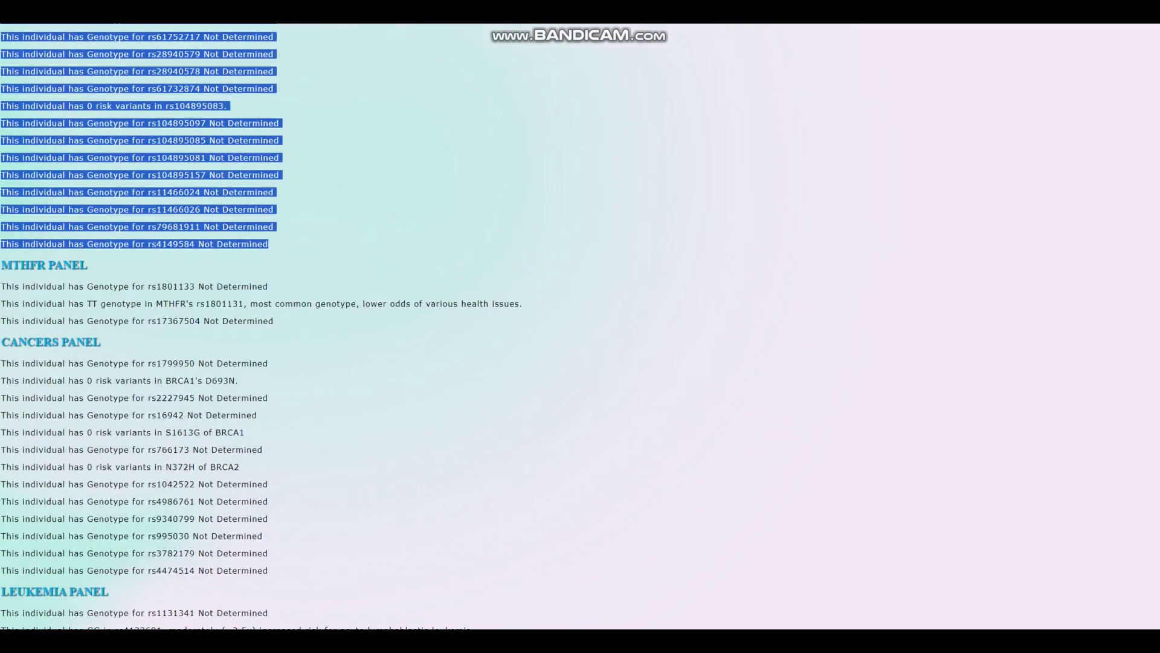
Step: Highlight the rs1801131 result in the MTHFR panel and the BRCA1 and BRCA2 variant lines in the Cancers panel
{"action": "left_click_drag", "start_coordinate": [84, 303], "coordinate": [523, 303]}
{"action": "scroll", "coordinate": [580, 326], "scroll_direction": "down", "scroll_amount": 2}
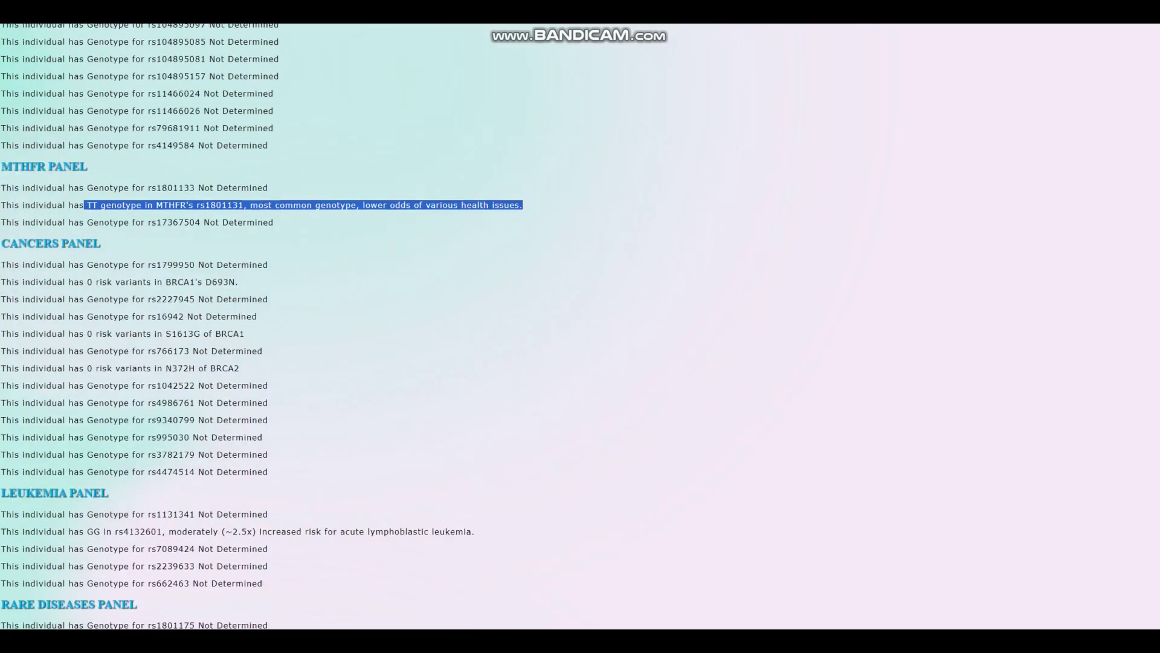
{"action": "left_click_drag", "start_coordinate": [240, 368], "coordinate": [1, 281]}
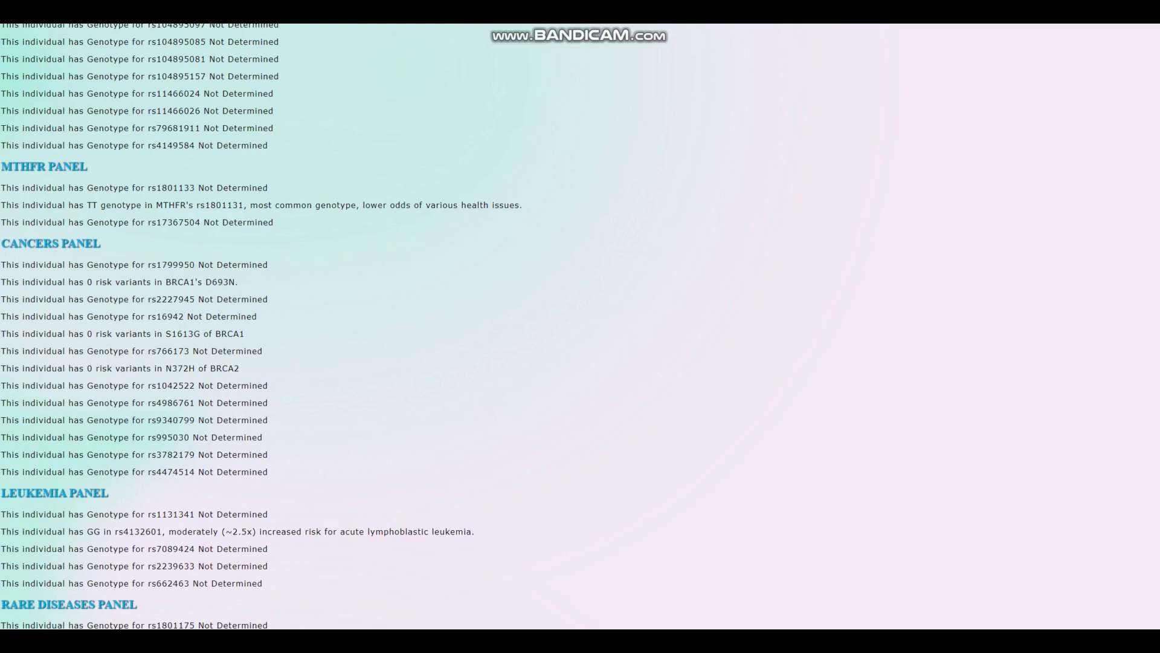
Step: Highlight the rs4132601 acute lymphoblastic leukemia result in the Leukemia panel
{"action": "scroll", "coordinate": [259, 326], "scroll_direction": "down", "scroll_amount": 2}
{"action": "scroll", "coordinate": [260, 327], "scroll_direction": "down", "scroll_amount": 2}
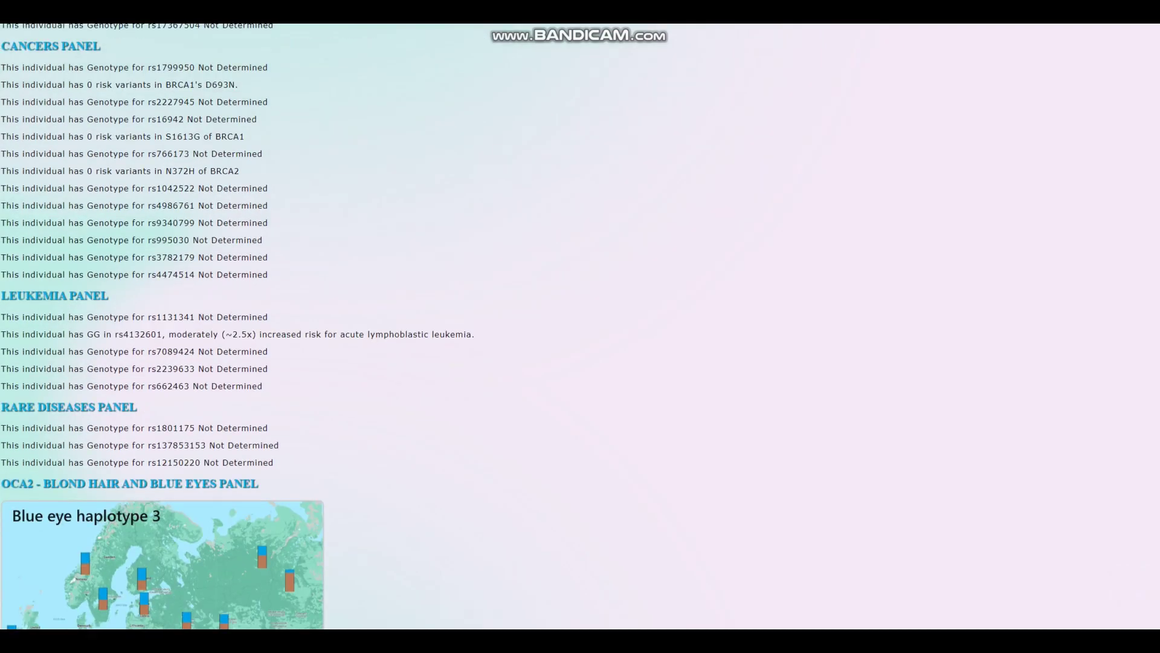
{"action": "left_click_drag", "start_coordinate": [72, 334], "coordinate": [466, 335]}
{"action": "scroll", "coordinate": [466, 334], "scroll_direction": "down", "scroll_amount": 6}
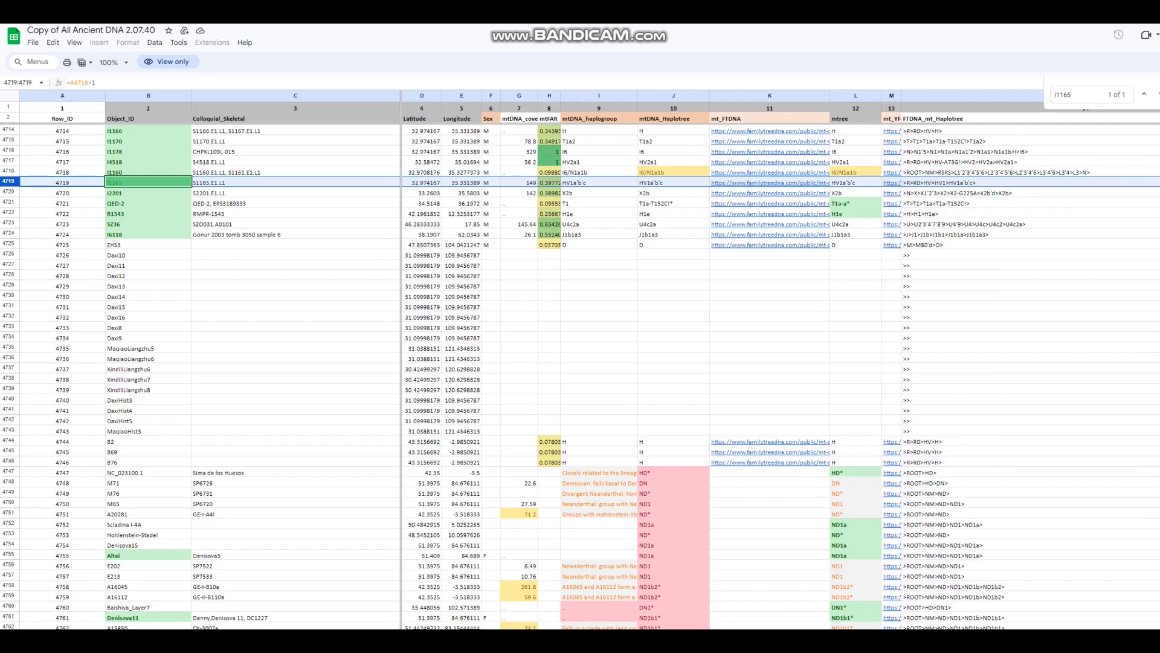
Step: Examine the Y-DNA haplogroup columns for sample I1165 in row 4719, and return to the mtDNA columns
{"action": "scroll", "coordinate": [779, 362], "scroll_direction": "right", "scroll_amount": 15}
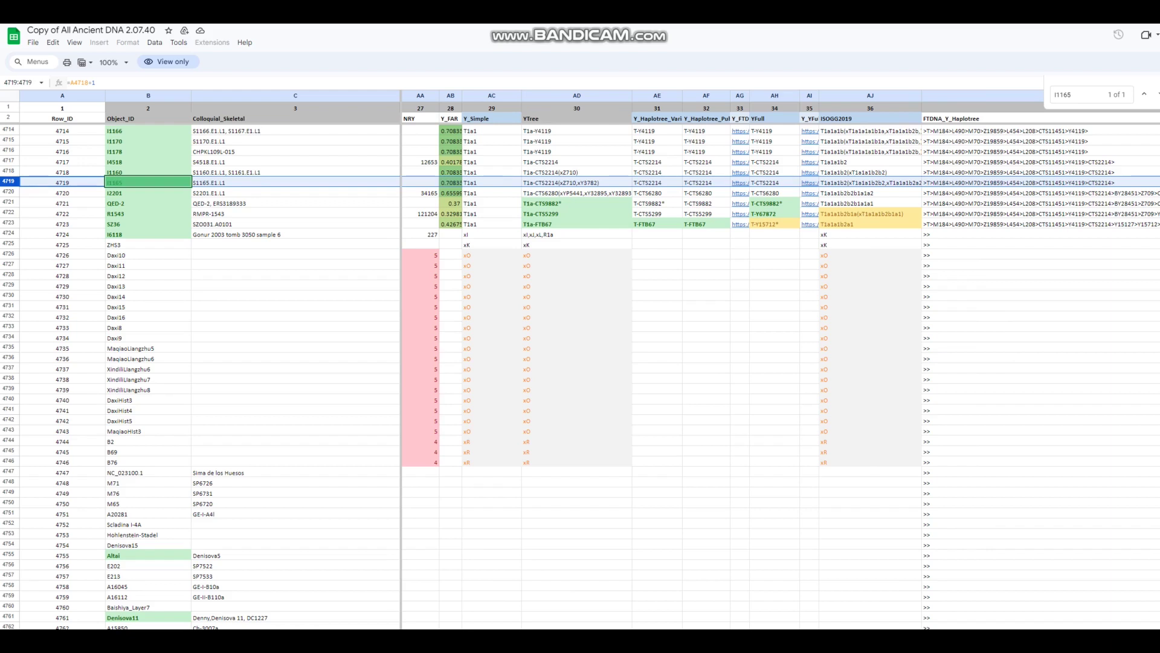
{"action": "scroll", "coordinate": [779, 363], "scroll_direction": "left", "scroll_amount": 15}
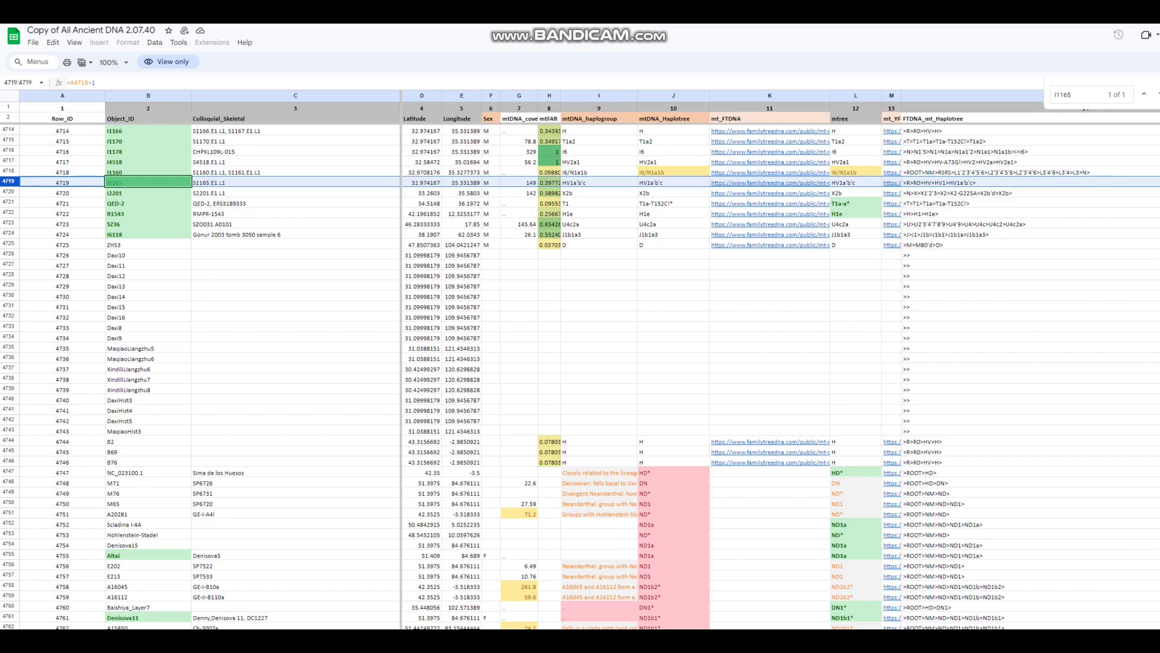
Step: Select the mtDNA haplogroup cell of sample I1165 in row 4719
{"action": "left_click", "coordinate": [598, 182]}
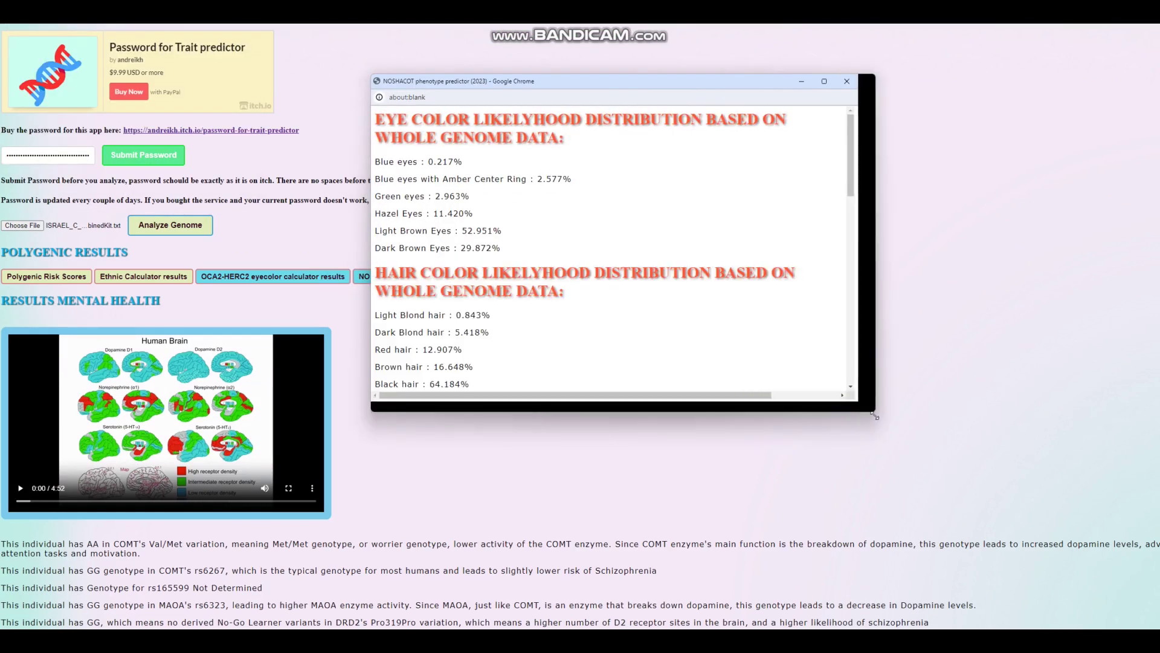
Step: Highlight the light brown eyes, black hair, and olive and brown skin likelihood lines in the phenotype predictor results
{"action": "left_click_drag", "start_coordinate": [502, 230], "coordinate": [375, 230]}
{"action": "left_click_drag", "start_coordinate": [470, 383], "coordinate": [375, 384]}
{"action": "scroll", "coordinate": [650, 281], "scroll_direction": "down", "scroll_amount": 3}
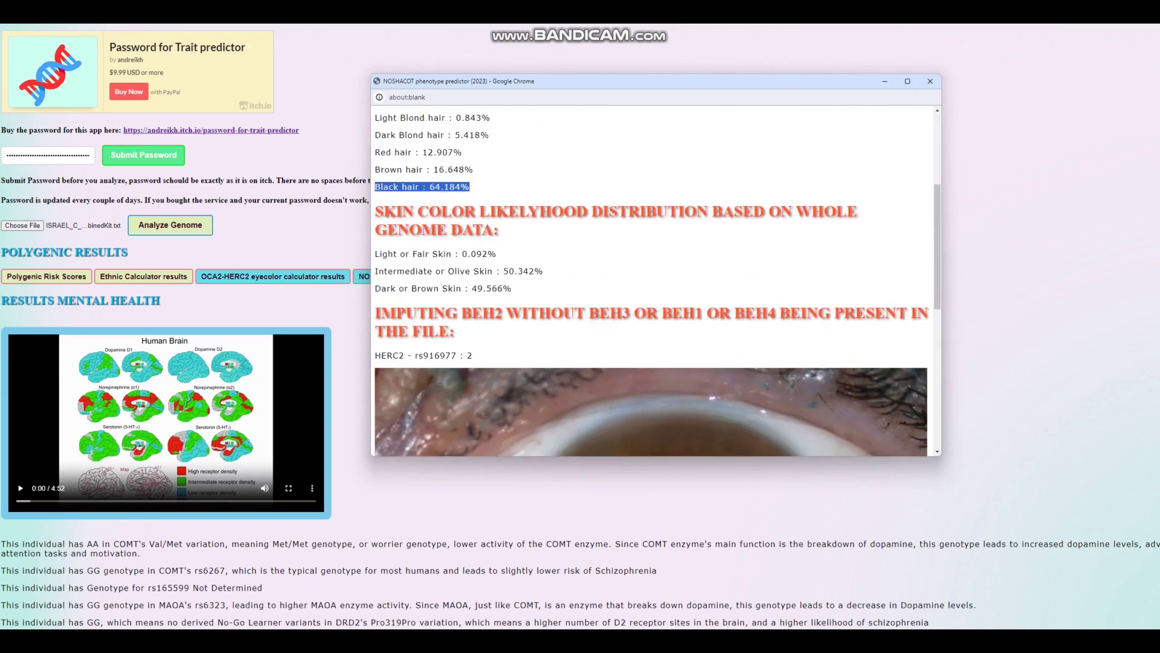
{"action": "left_click_drag", "start_coordinate": [512, 288], "coordinate": [375, 271]}
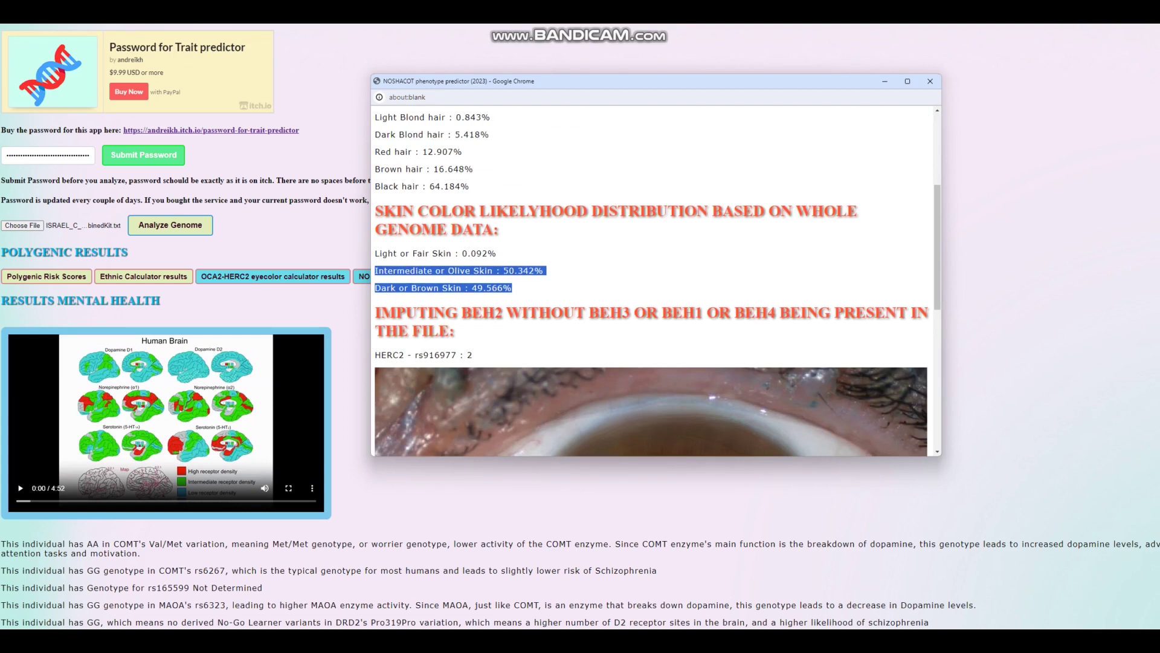
Step: Highlight the straight, wavy and curly hair lines in the hair texture section, and view the predicted eye image
{"action": "scroll", "coordinate": [651, 281], "scroll_direction": "down", "scroll_amount": 5}
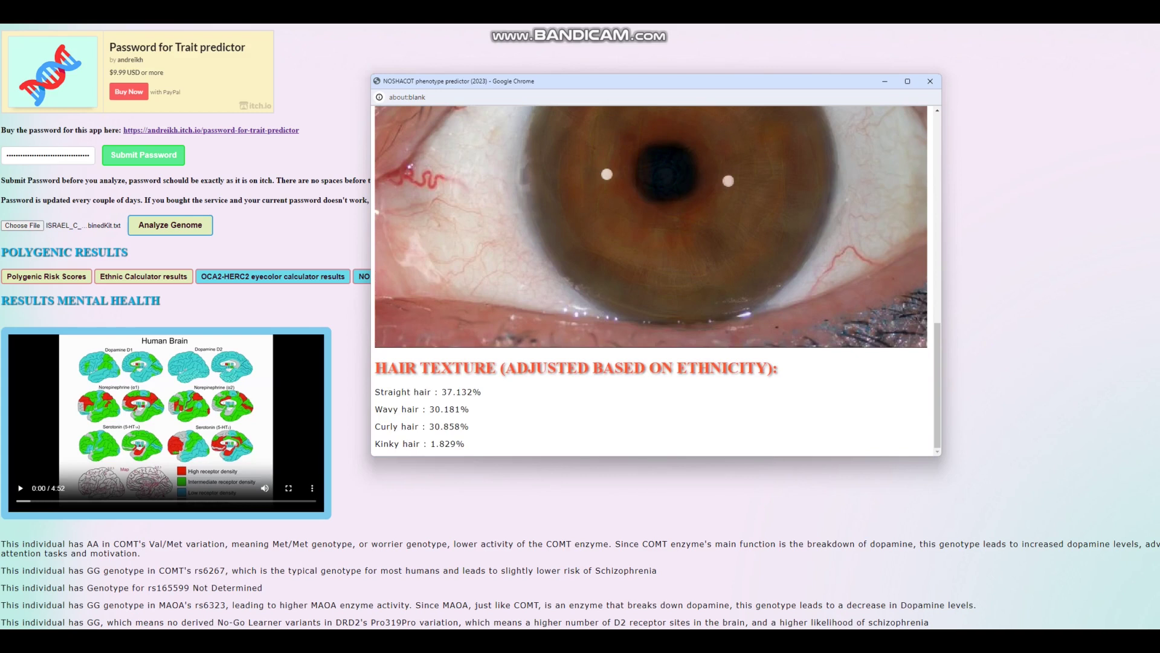
{"action": "left_click_drag", "start_coordinate": [467, 446], "coordinate": [375, 389]}
{"action": "left_click", "coordinate": [374, 390]}
{"action": "mouse_move", "coordinate": [469, 426]}
{"action": "left_mouse_down"}
{"action": "mouse_move", "coordinate": [383, 410]}
{"action": "mouse_move", "coordinate": [374, 392]}
{"action": "mouse_move", "coordinate": [374, 409]}
{"action": "mouse_move", "coordinate": [375, 392]}
{"action": "left_mouse_up"}
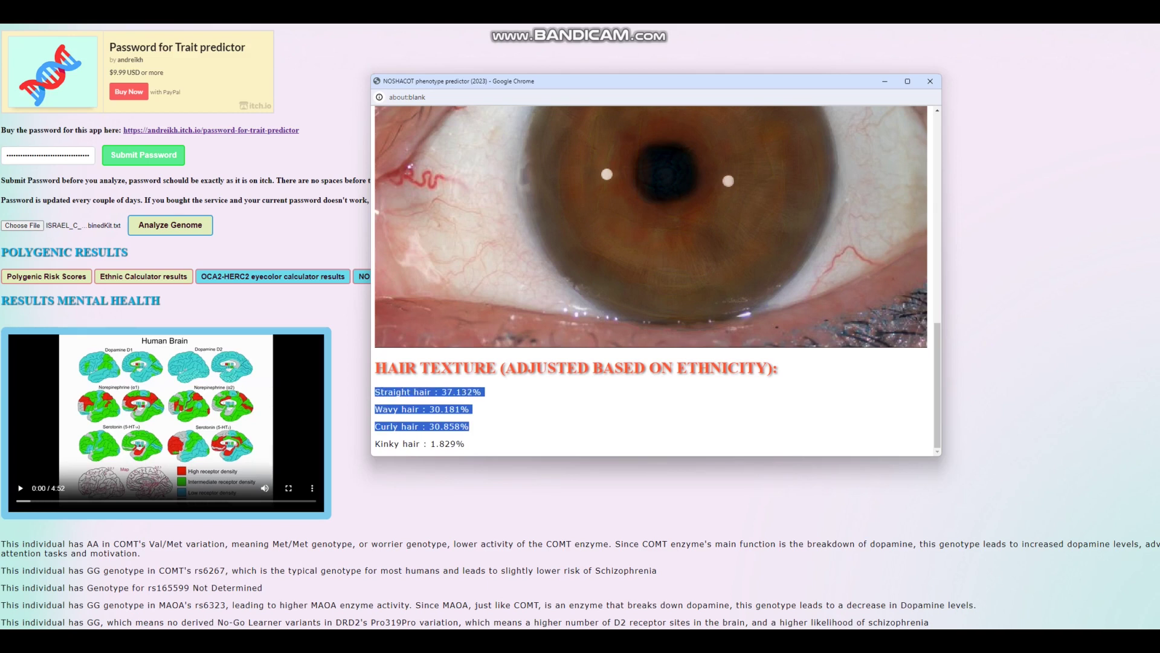
{"action": "scroll", "coordinate": [656, 281], "scroll_direction": "up", "scroll_amount": 4}
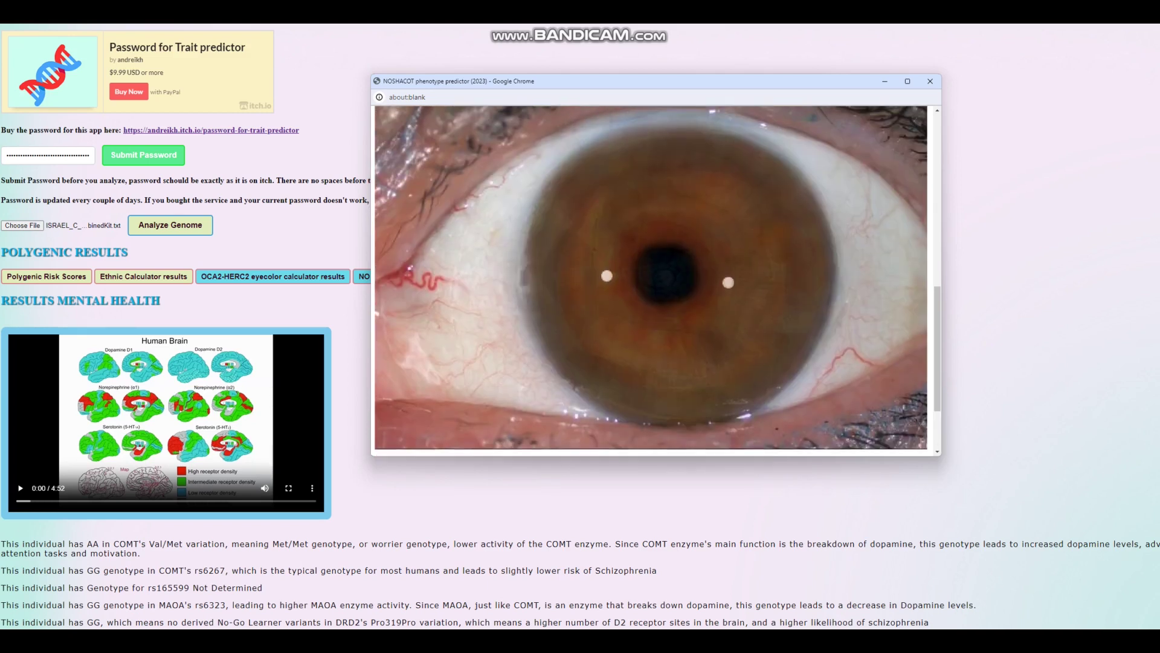
{"action": "scroll", "coordinate": [651, 281], "scroll_direction": "down", "scroll_amount": 2}
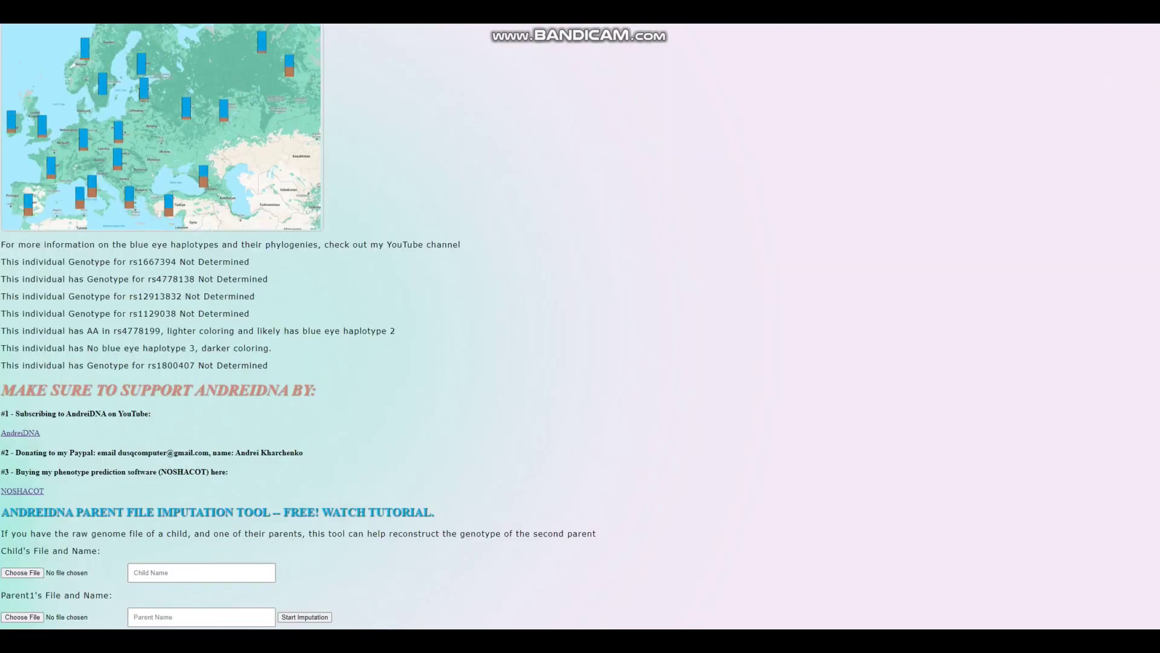
Step: Highlight the blue eye haplotype 3, rs4778199, rs12913832 and rs1129038 results in the OCA2 blond hair and blue eyes panel
{"action": "left_click_drag", "start_coordinate": [79, 348], "coordinate": [273, 348]}
{"action": "left_click_drag", "start_coordinate": [73, 331], "coordinate": [396, 331]}
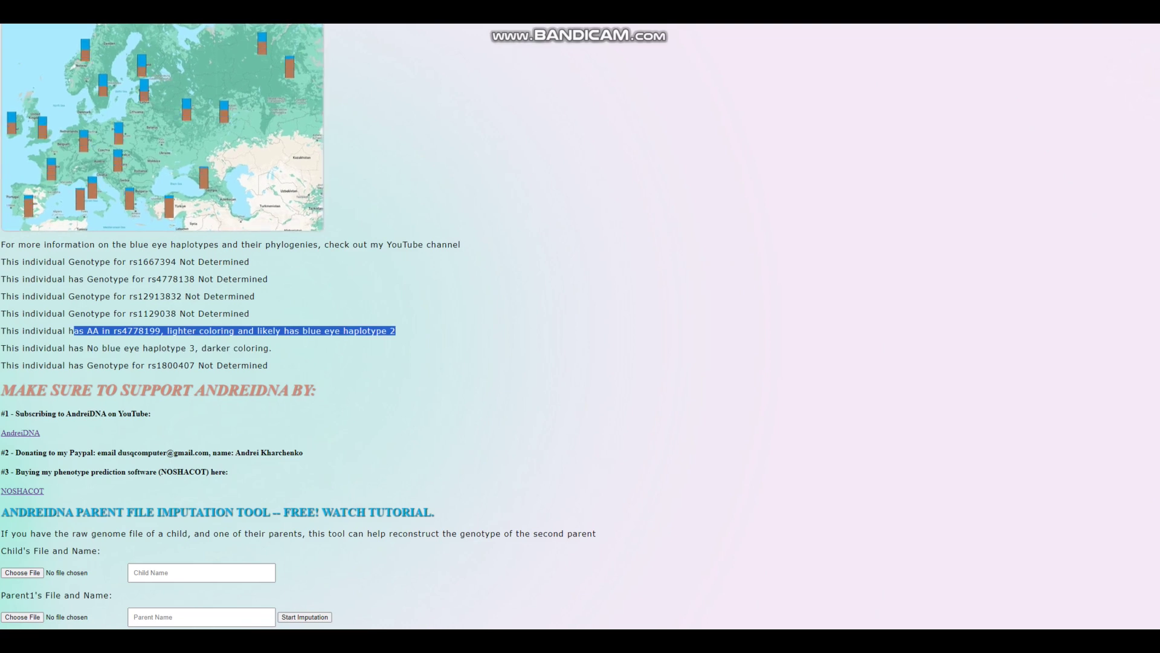
{"action": "left_click", "coordinate": [396, 331]}
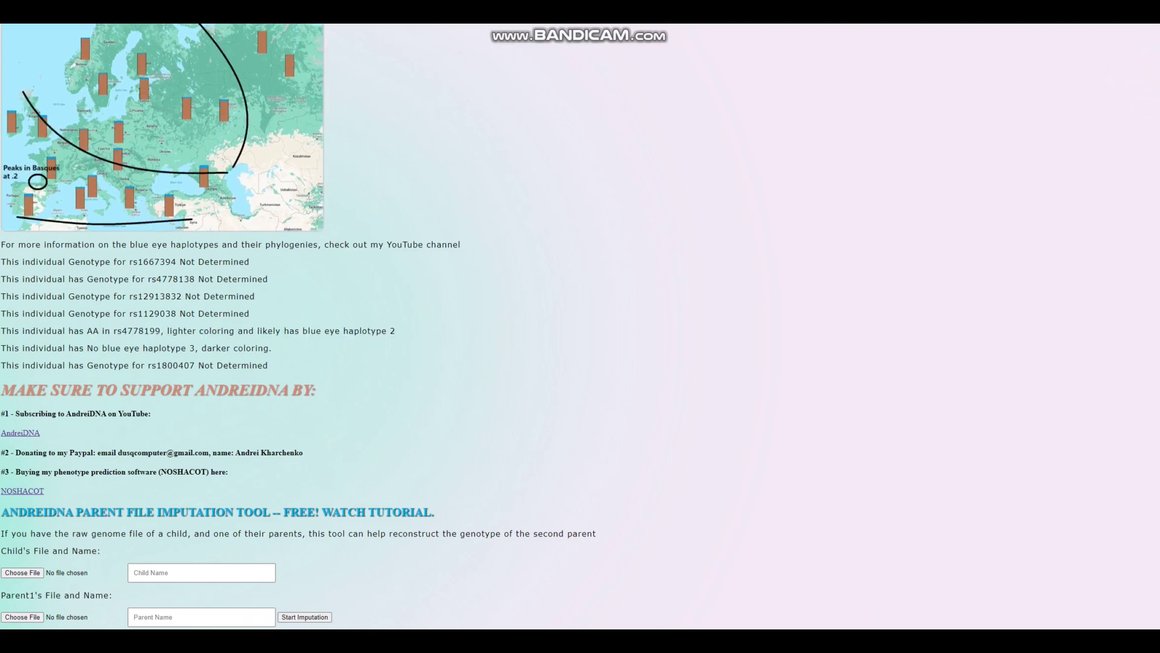
{"action": "left_click_drag", "start_coordinate": [250, 313], "coordinate": [1, 297]}
{"action": "left_click", "coordinate": [1, 296]}
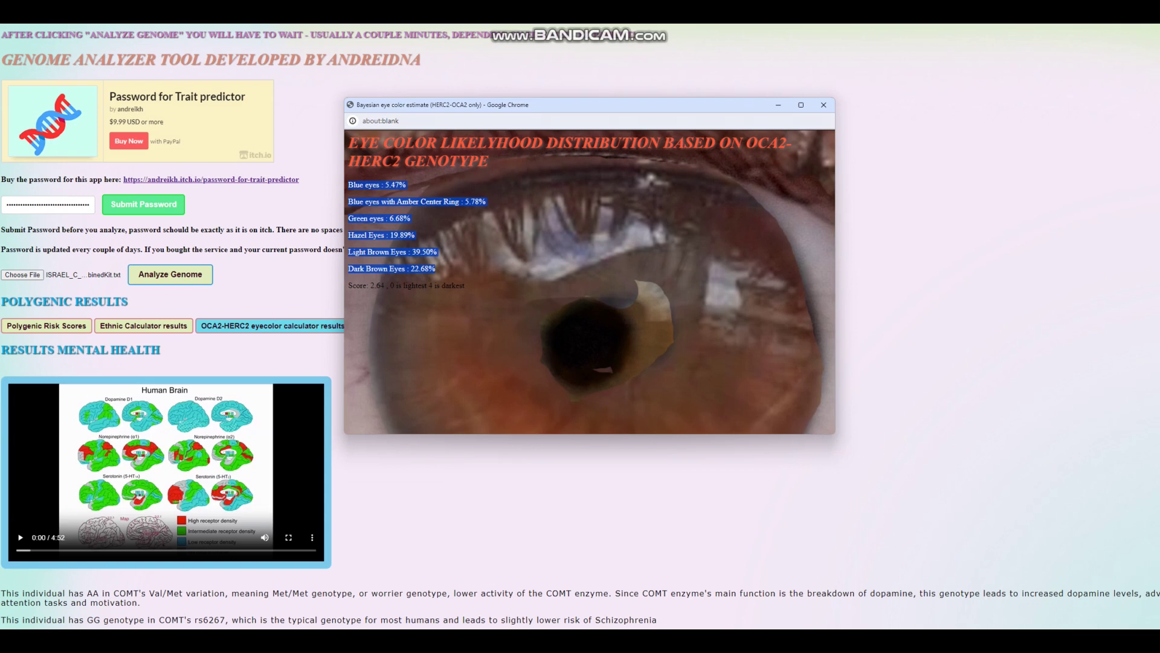
Step: Close the OCA2-HERC2 eye color estimate window and highlight the rs4778199 result in the OCA2 panel again
{"action": "key", "text": "alt+F4"}
{"action": "scroll", "coordinate": [298, 326], "scroll_direction": "down", "scroll_amount": 20}
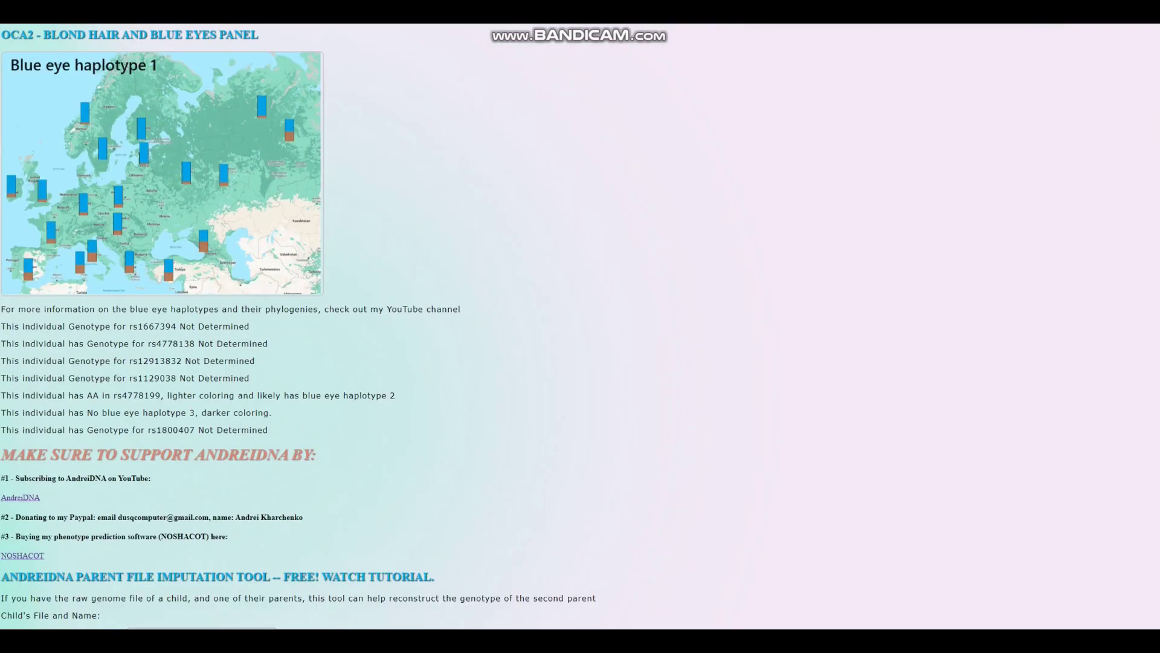
{"action": "left_click_drag", "start_coordinate": [79, 395], "coordinate": [397, 395]}
{"action": "left_click", "coordinate": [397, 395]}
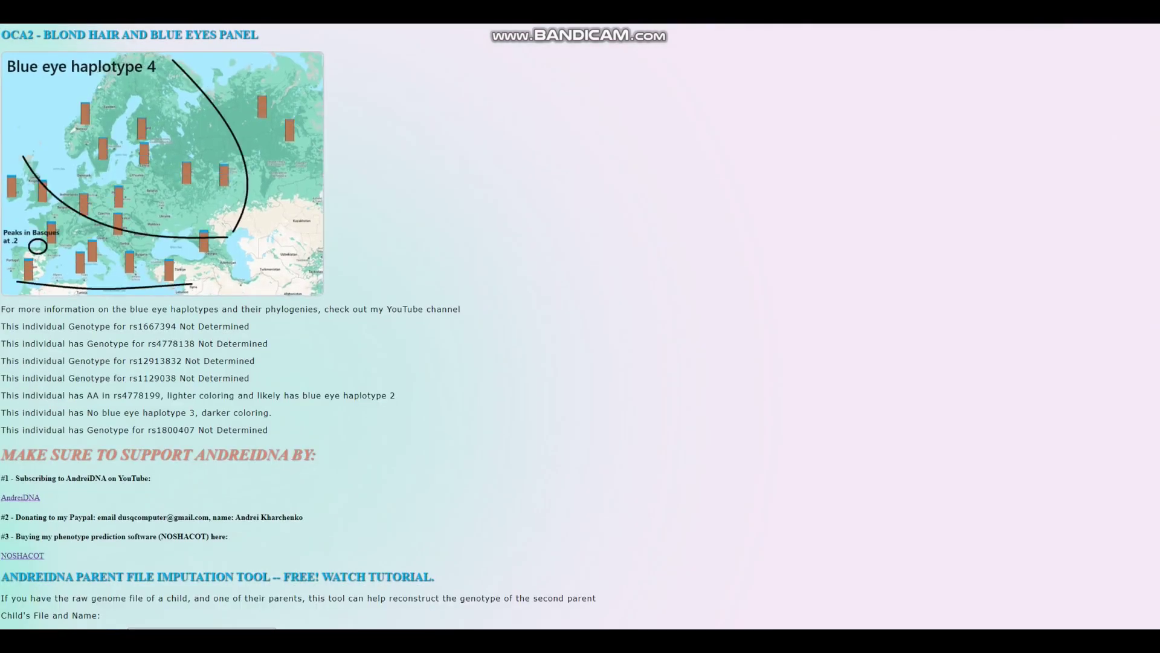
{"action": "scroll", "coordinate": [296, 326], "scroll_direction": "up", "scroll_amount": 20}
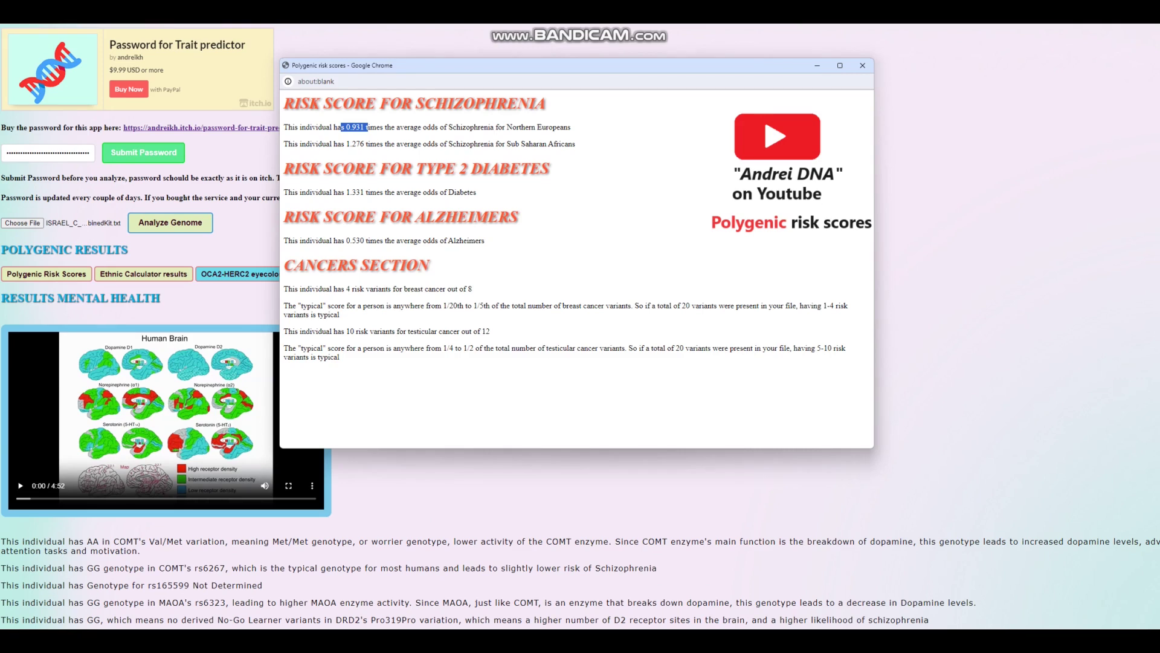
Step: Highlight the schizophrenia, type 2 diabetes and Alzheimer's odds values in the polygenic risk scores
{"action": "left_click", "coordinate": [367, 127]}
{"action": "left_click_drag", "start_coordinate": [345, 144], "coordinate": [368, 143]}
{"action": "left_click_drag", "start_coordinate": [345, 127], "coordinate": [366, 127]}
{"action": "left_click_drag", "start_coordinate": [345, 192], "coordinate": [367, 192]}
{"action": "left_click_drag", "start_coordinate": [345, 241], "coordinate": [367, 240]}
Step: Highlight the breast cancer and testicular cancer risk variant lines in the cancers section of the risk scores
{"action": "left_click_drag", "start_coordinate": [294, 289], "coordinate": [472, 289]}
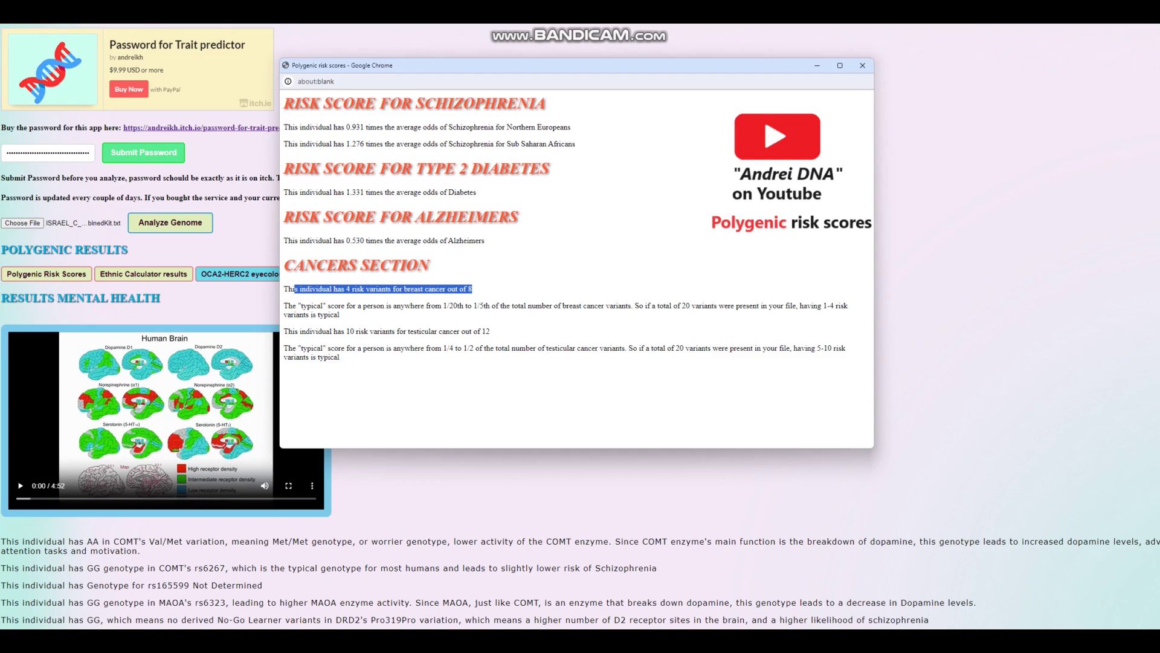
{"action": "left_click_drag", "start_coordinate": [490, 331], "coordinate": [295, 331]}
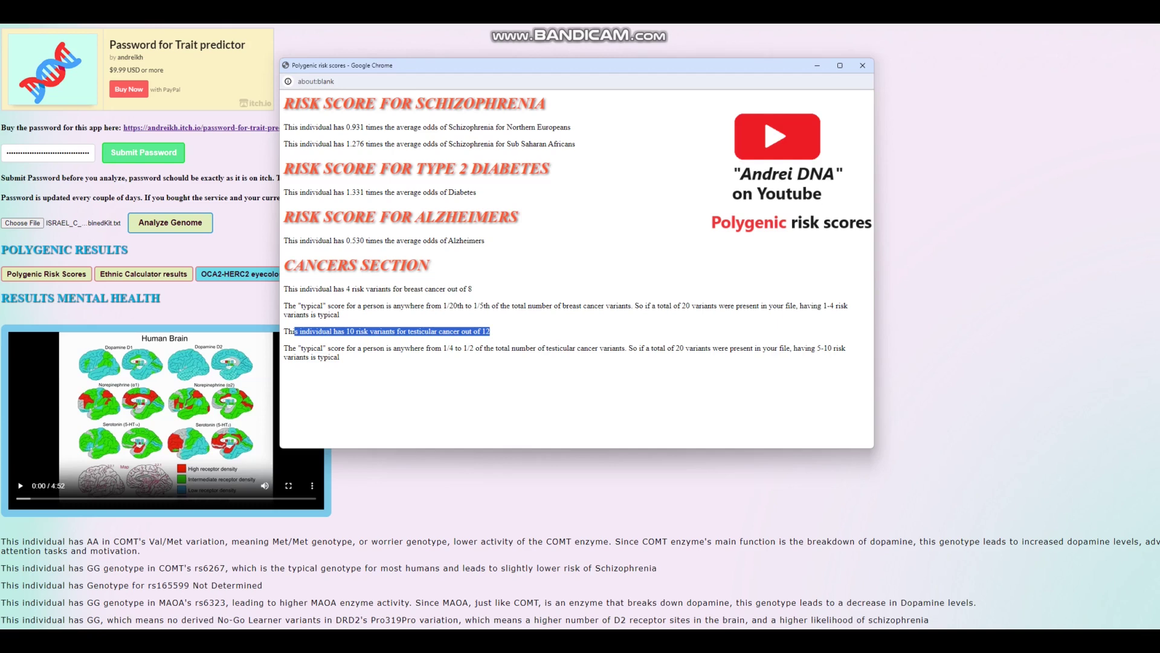
{"action": "left_click", "coordinate": [295, 331]}
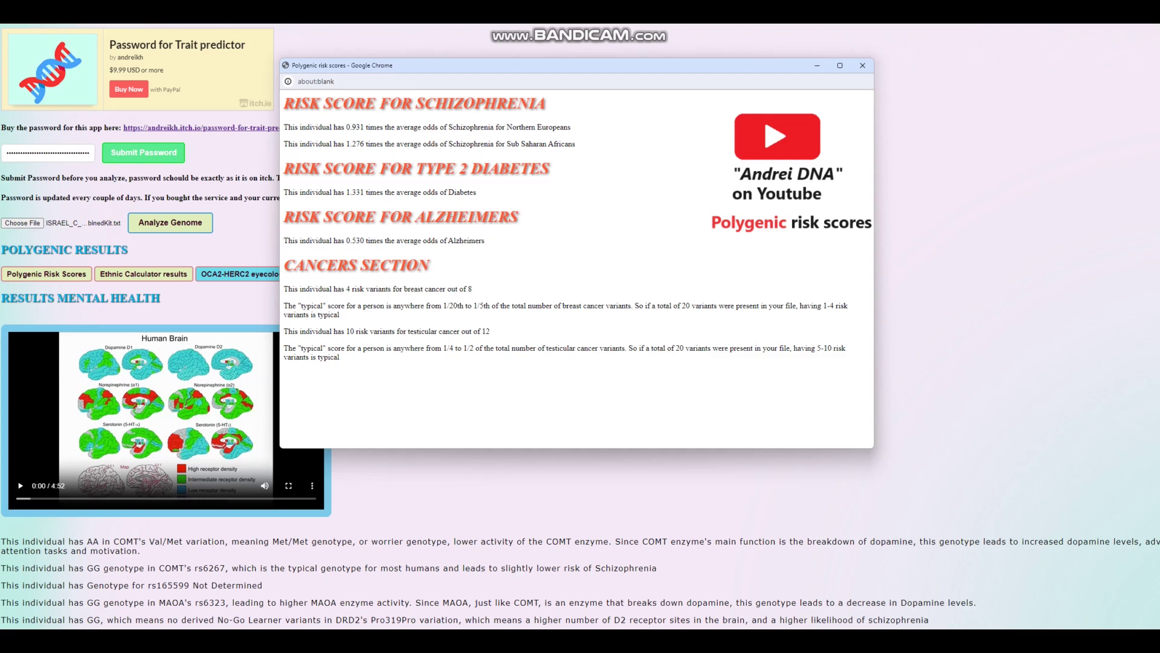
{"action": "left_click_drag", "start_coordinate": [490, 331], "coordinate": [284, 331]}
{"action": "left_click", "coordinate": [482, 331]}
{"action": "left_click_drag", "start_coordinate": [482, 331], "coordinate": [298, 331]}
{"action": "left_click", "coordinate": [297, 331]}
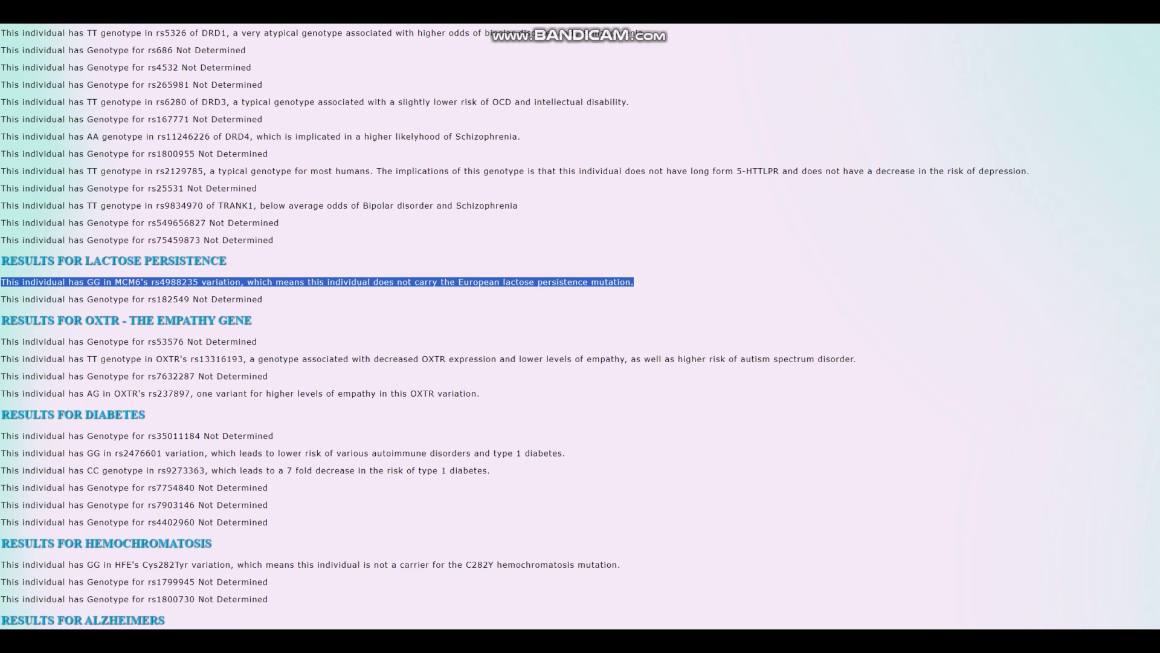
Step: Highlight the rs237897 result and the rs13316193 genotype in the OXTR empathy gene section
{"action": "left_click_drag", "start_coordinate": [481, 393], "coordinate": [2, 393]}
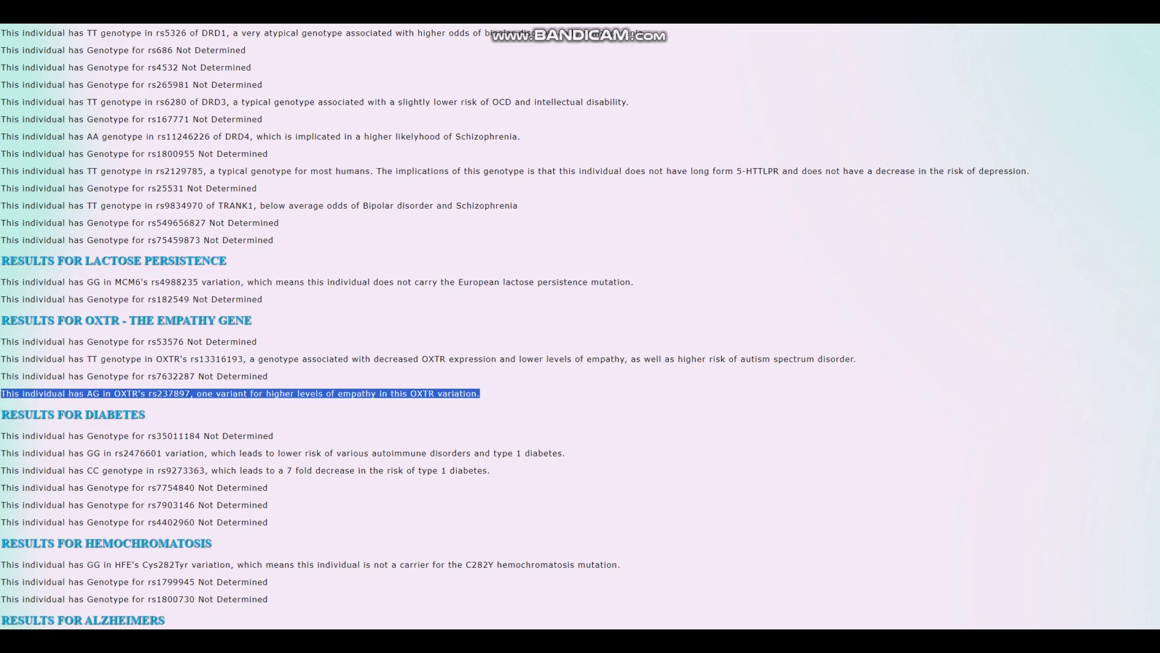
{"action": "left_click_drag", "start_coordinate": [87, 359], "coordinate": [100, 359]}
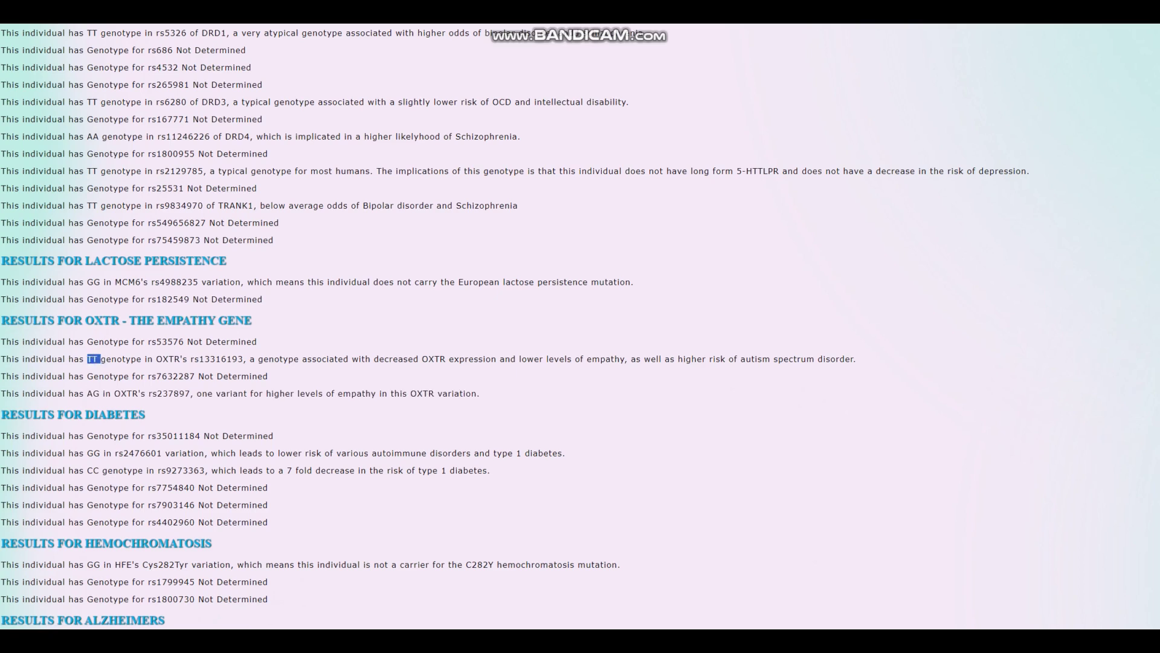
Step: Highlight the HFE Cys282Tyr hemochromatosis result and the rs669 and rs2075650 Alzheimer's results
{"action": "scroll", "coordinate": [580, 327], "scroll_direction": "down", "scroll_amount": 3}
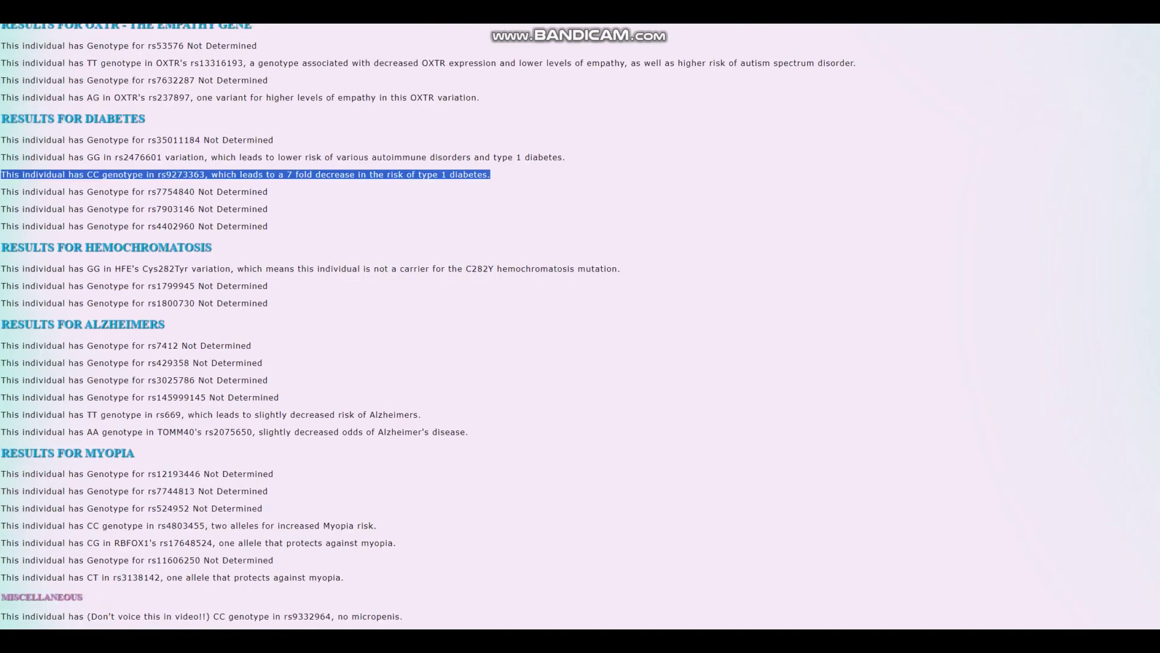
{"action": "triple_click", "coordinate": [305, 268]}
{"action": "left_click", "coordinate": [306, 268]}
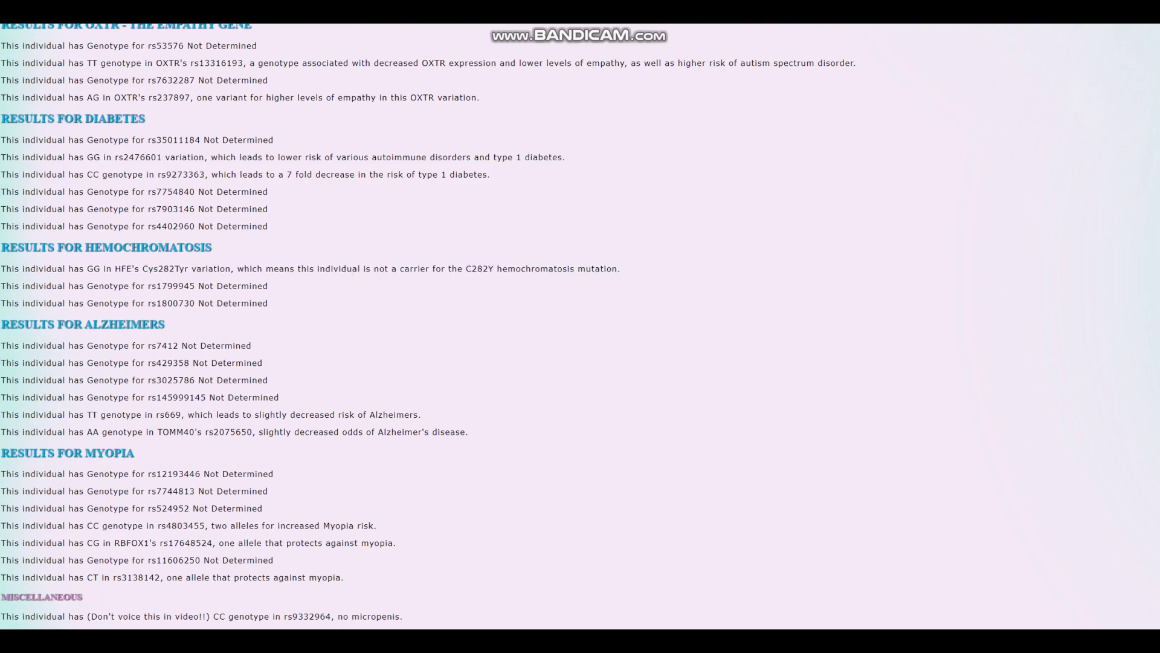
{"action": "scroll", "coordinate": [581, 326], "scroll_direction": "down", "scroll_amount": 2}
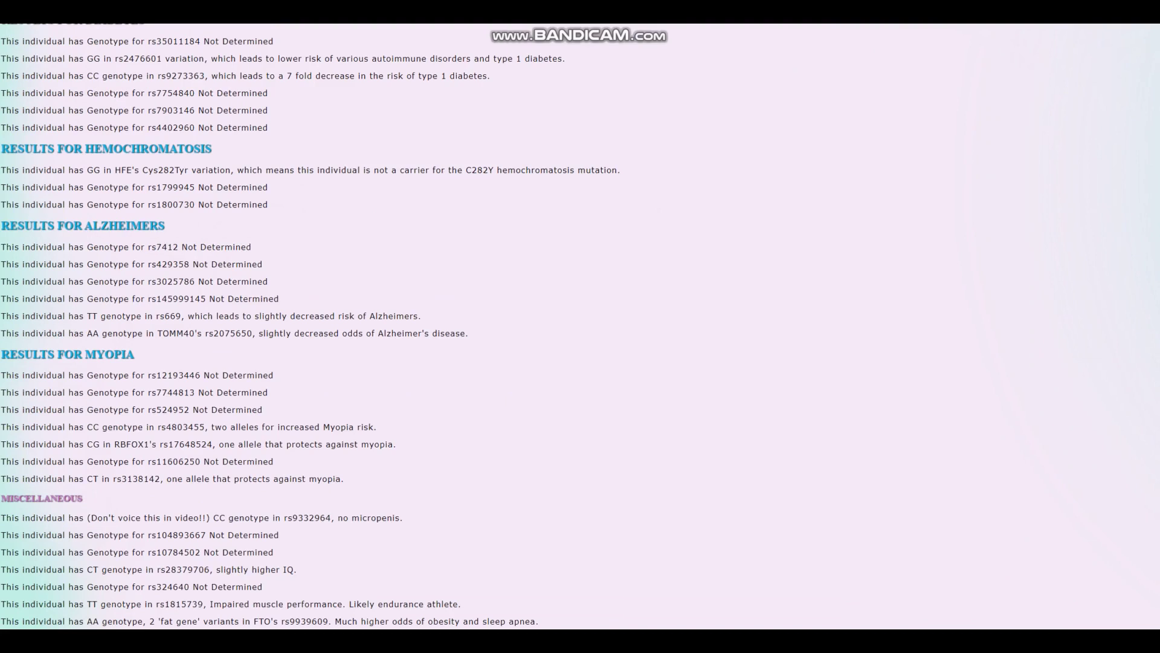
{"action": "left_click_drag", "start_coordinate": [469, 333], "coordinate": [1, 315]}
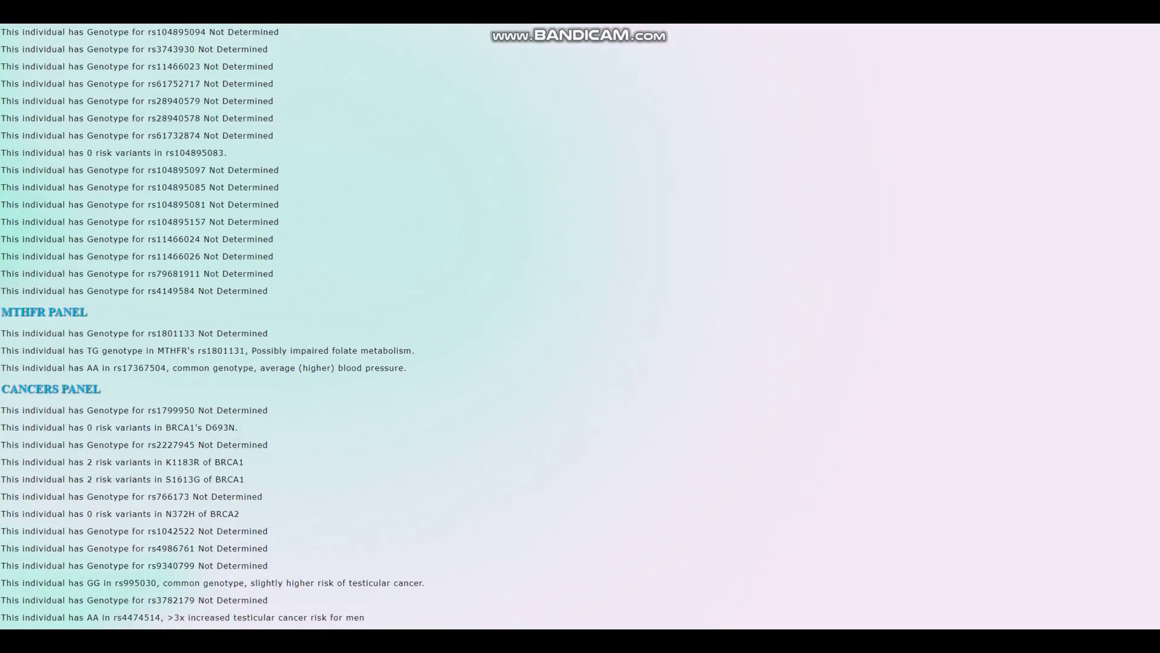
{"action": "scroll", "coordinate": [580, 326], "scroll_direction": "down", "scroll_amount": 1}
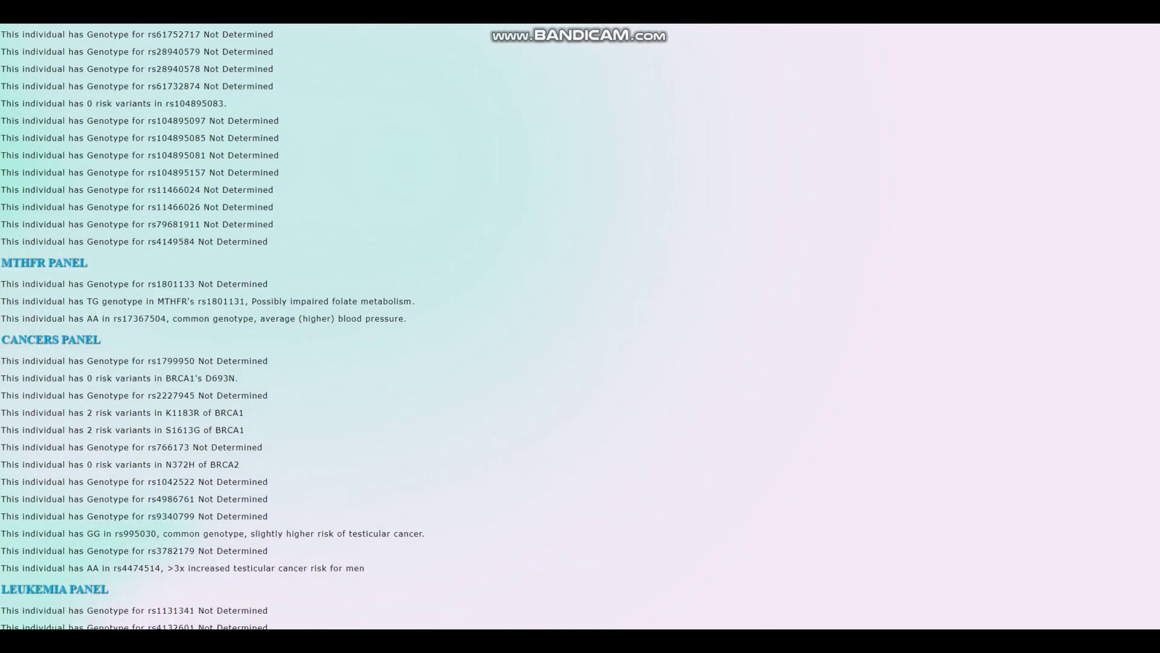
Step: Highlight the rs1801131 folate metabolism and rs17367504 blood pressure results in the MTHFR panel
{"action": "left_click_drag", "start_coordinate": [79, 301], "coordinate": [415, 301]}
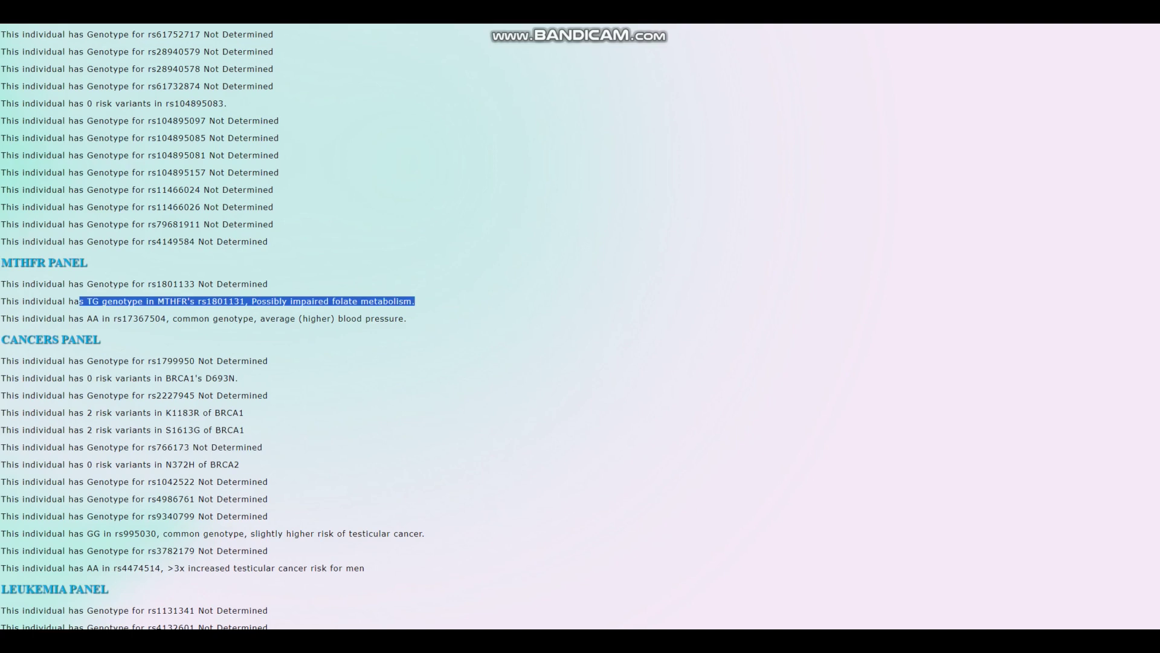
{"action": "left_click_drag", "start_coordinate": [408, 319], "coordinate": [12, 318]}
Step: Highlight the K1183R and S1613G variant lines of BRCA1 and the rs4474514 testicular cancer result in the Cancers panel
{"action": "scroll", "coordinate": [212, 326], "scroll_direction": "down", "scroll_amount": 2}
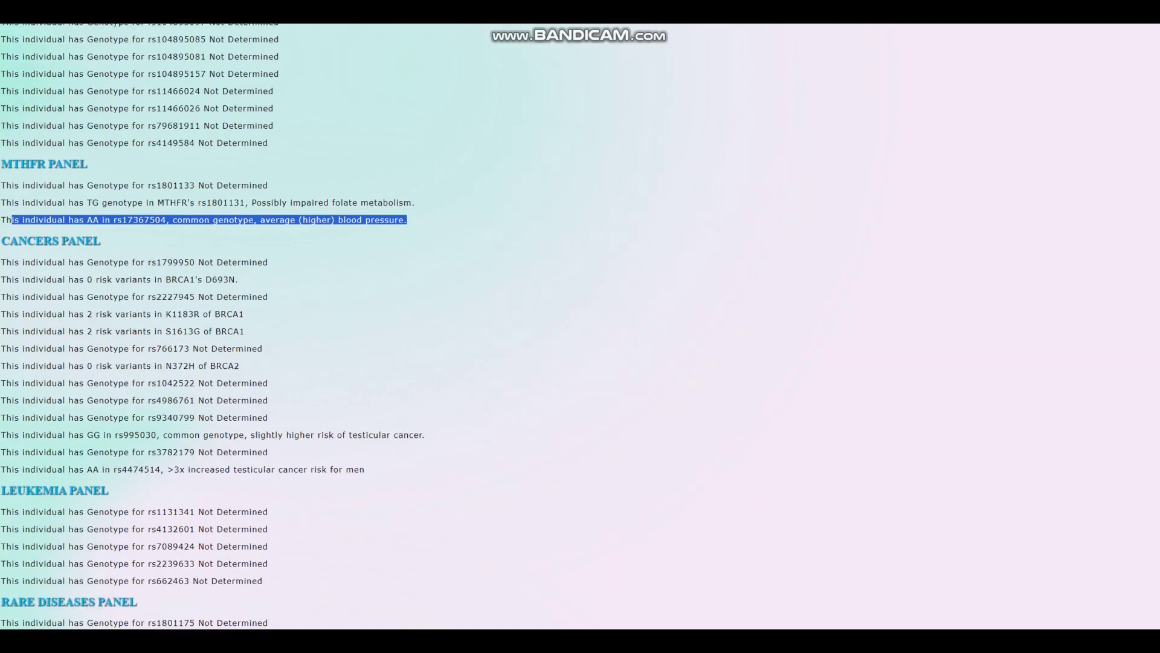
{"action": "left_click_drag", "start_coordinate": [245, 331], "coordinate": [1, 314]}
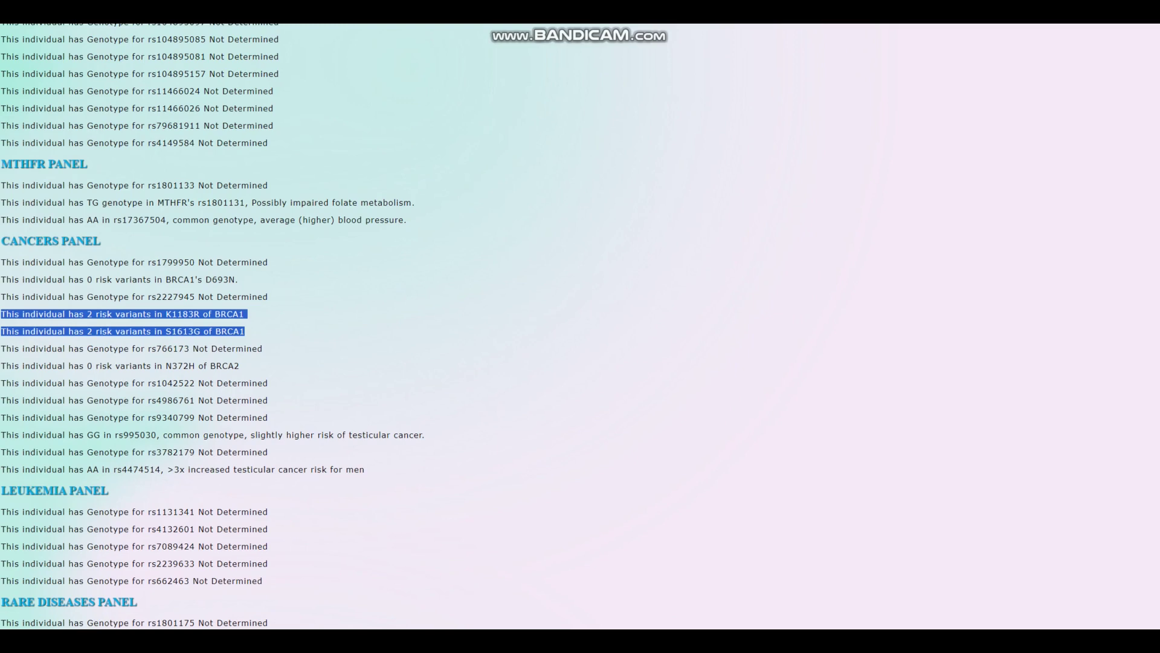
{"action": "scroll", "coordinate": [580, 326], "scroll_direction": "down", "scroll_amount": 7}
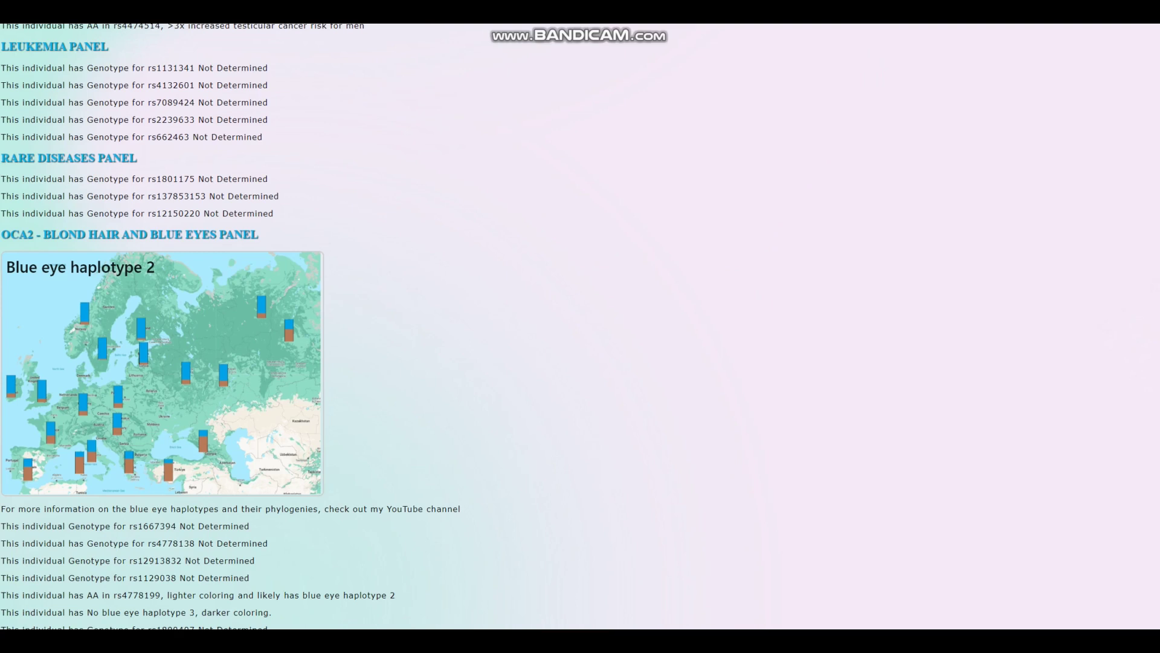
{"action": "scroll", "coordinate": [580, 326], "scroll_direction": "up", "scroll_amount": 5}
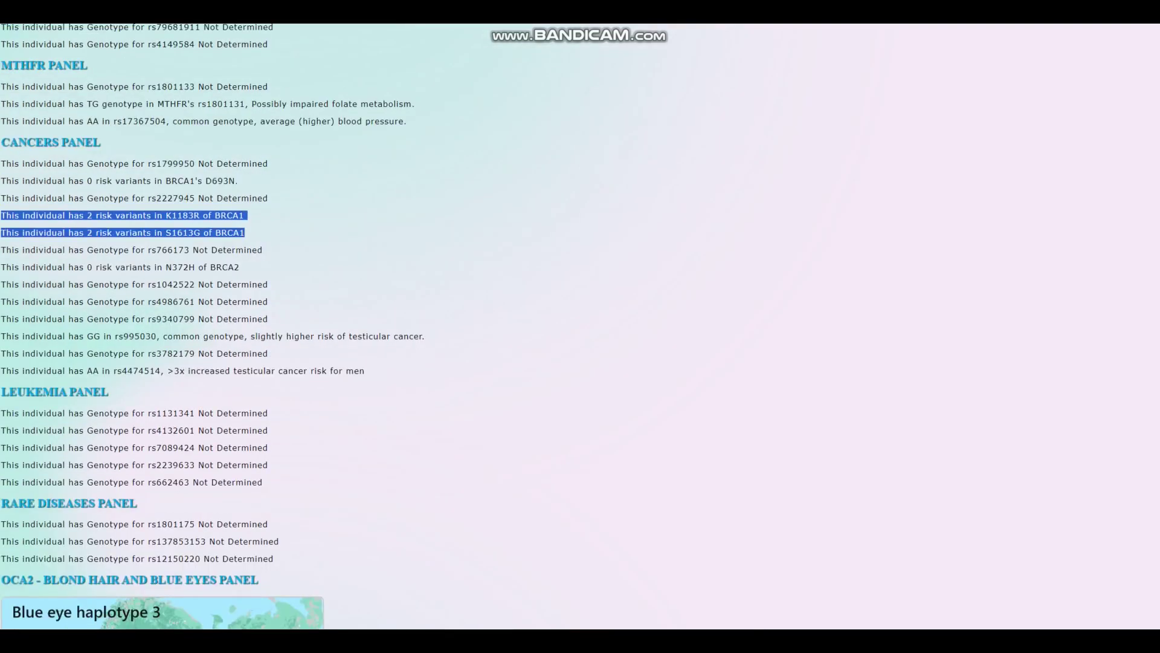
{"action": "scroll", "coordinate": [580, 326], "scroll_direction": "down", "scroll_amount": 10}
{"action": "scroll", "coordinate": [580, 326], "scroll_direction": "up", "scroll_amount": 7}
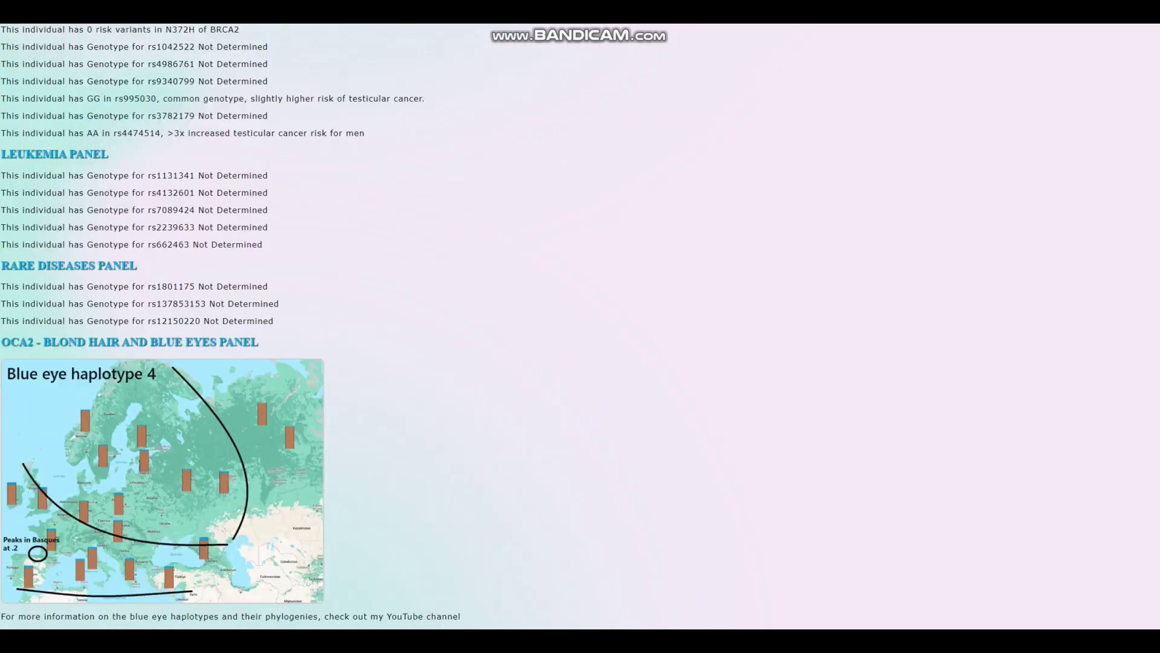
{"action": "scroll", "coordinate": [580, 326], "scroll_direction": "up", "scroll_amount": 2}
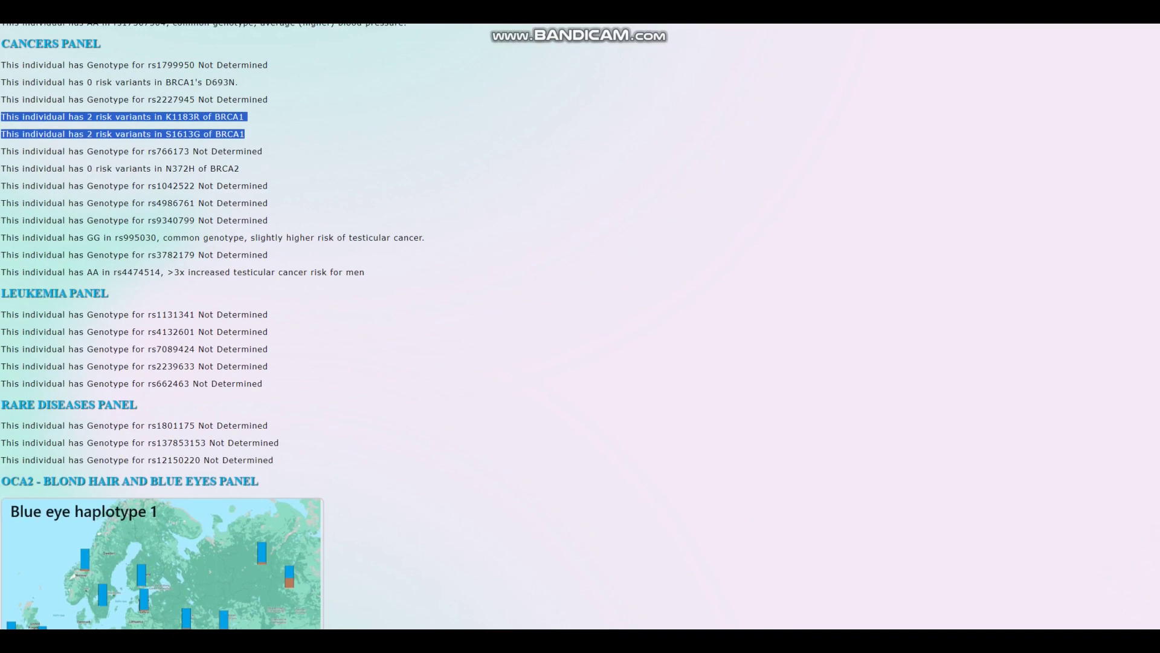
{"action": "triple_click", "coordinate": [209, 272]}
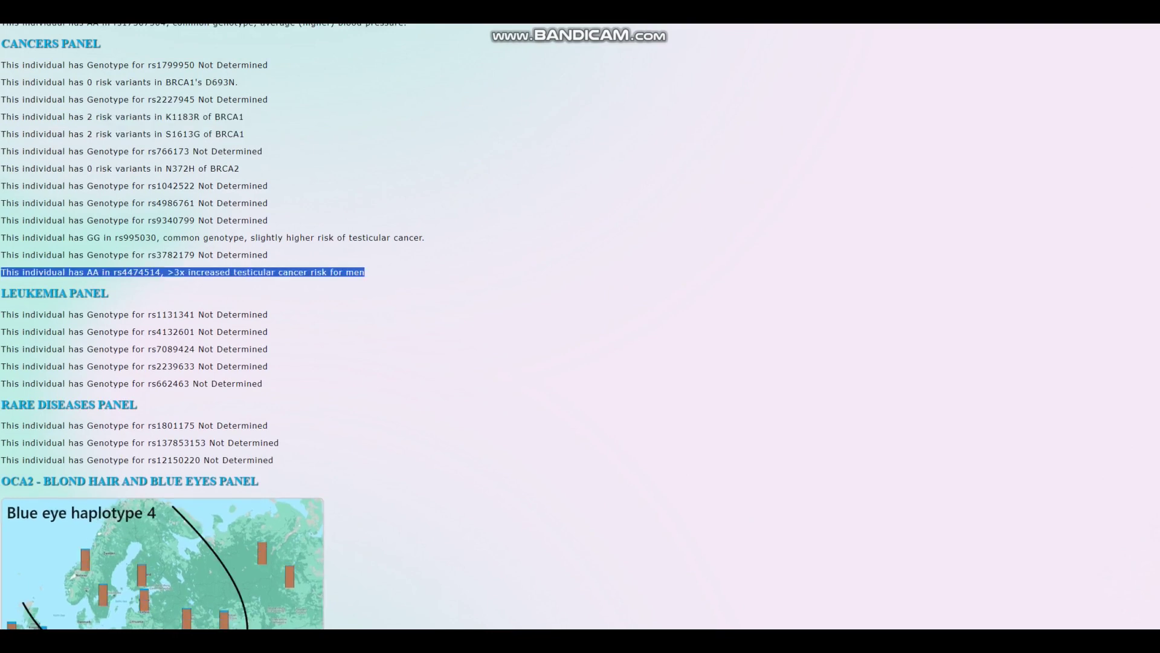
{"action": "left_click", "coordinate": [209, 272]}
{"action": "scroll", "coordinate": [580, 327], "scroll_direction": "up", "scroll_amount": 20}
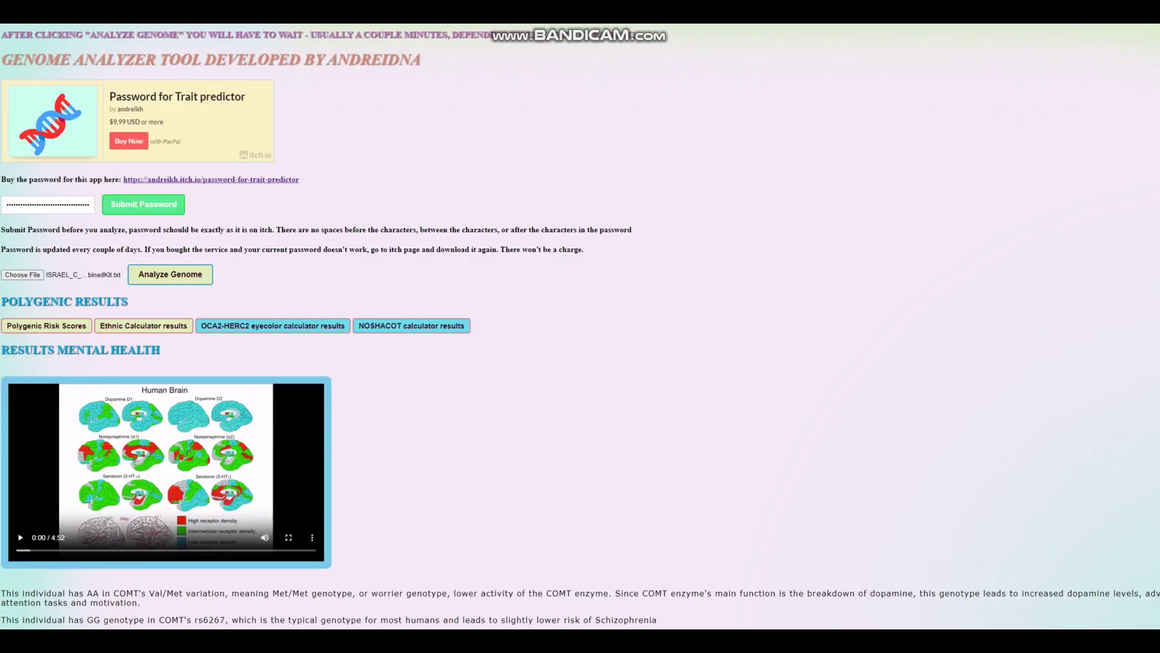
Step: Switch to the ancient DNA spreadsheet in Google Sheets and view the mtDNA columns for sample I1166 in row 4714
{"action": "key", "text": "ctrl+Tab"}
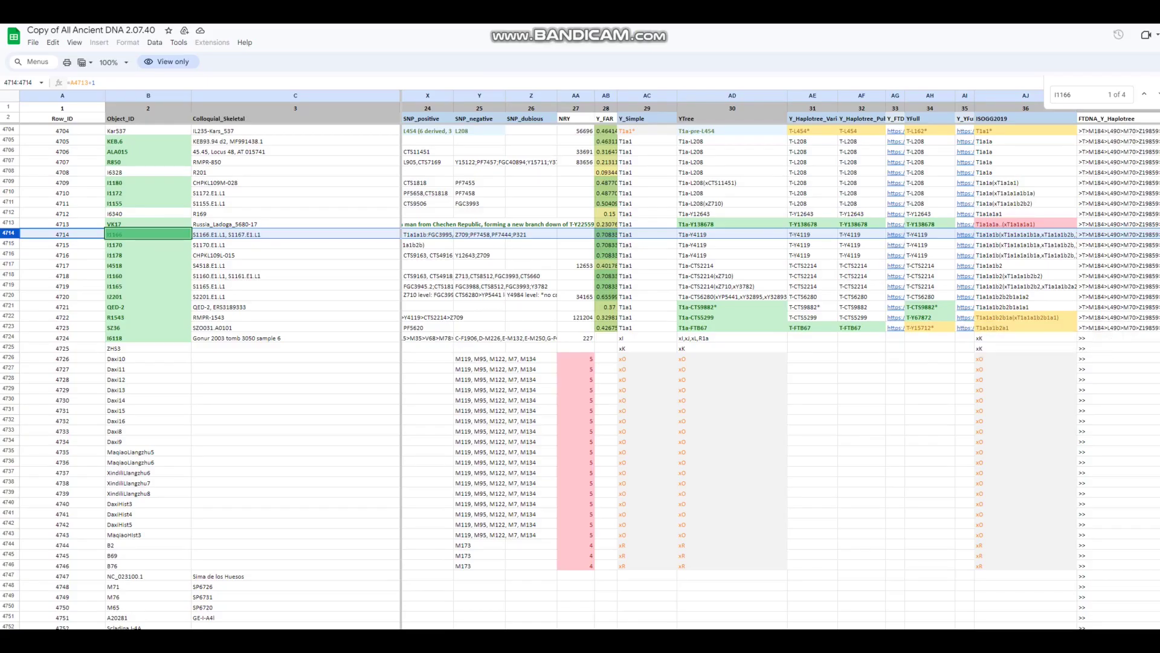
{"action": "scroll", "coordinate": [780, 363], "scroll_direction": "left", "scroll_amount": 10}
{"action": "scroll", "coordinate": [780, 363], "scroll_direction": "left", "scroll_amount": 5}
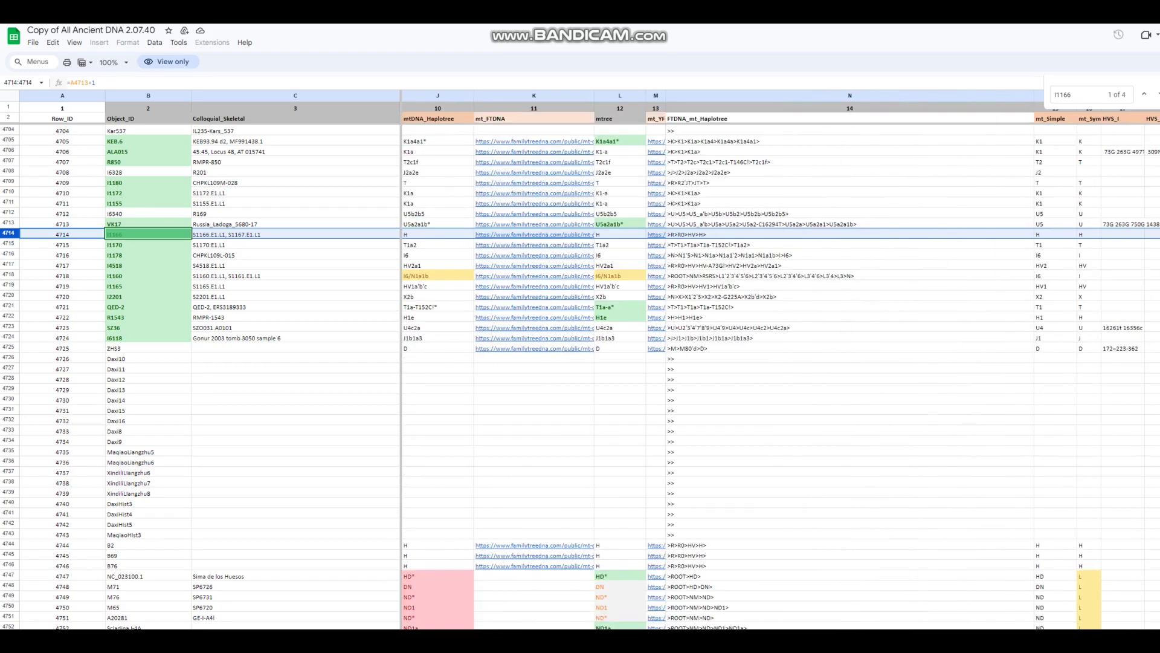
Step: Review the kinship, source, date, culture and location columns for sample I1166 in row 4714 and select its Object_ID cell
{"action": "scroll", "coordinate": [779, 362], "scroll_direction": "right", "scroll_amount": 20}
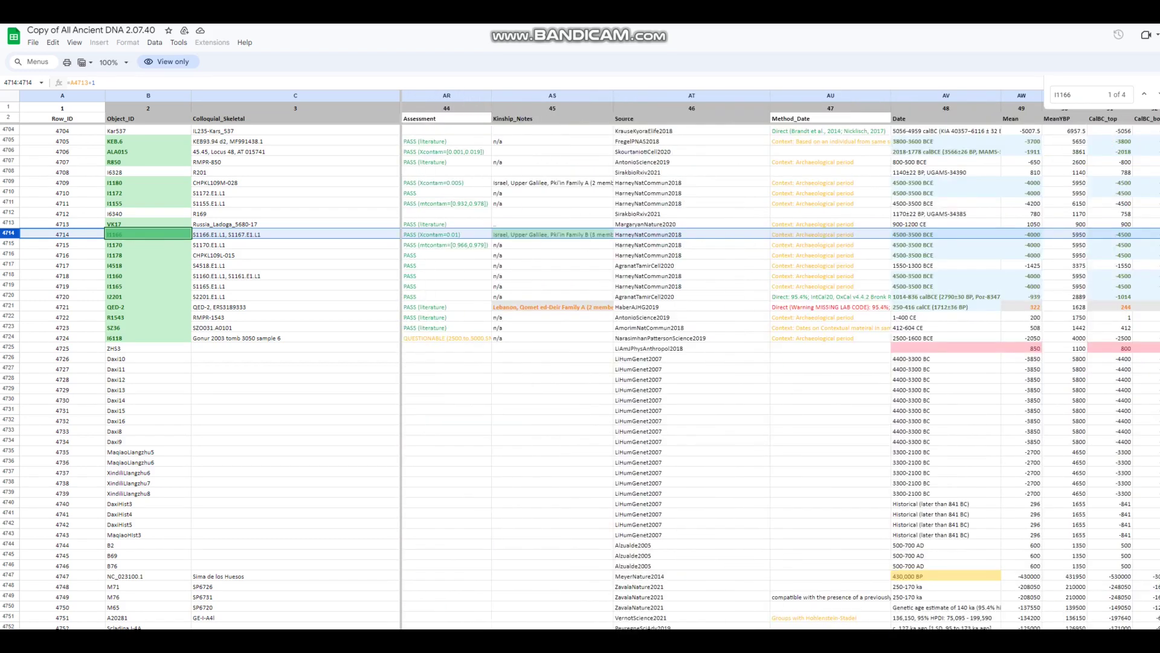
{"action": "scroll", "coordinate": [779, 363], "scroll_direction": "right", "scroll_amount": 3}
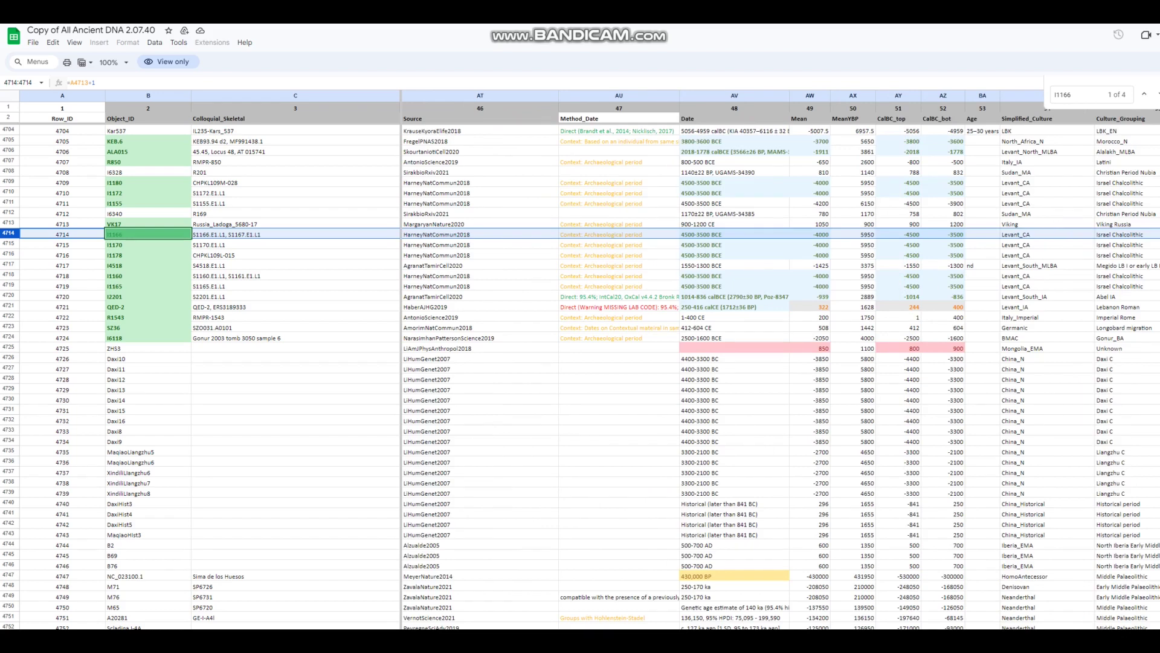
{"action": "scroll", "coordinate": [780, 363], "scroll_direction": "left", "scroll_amount": 20}
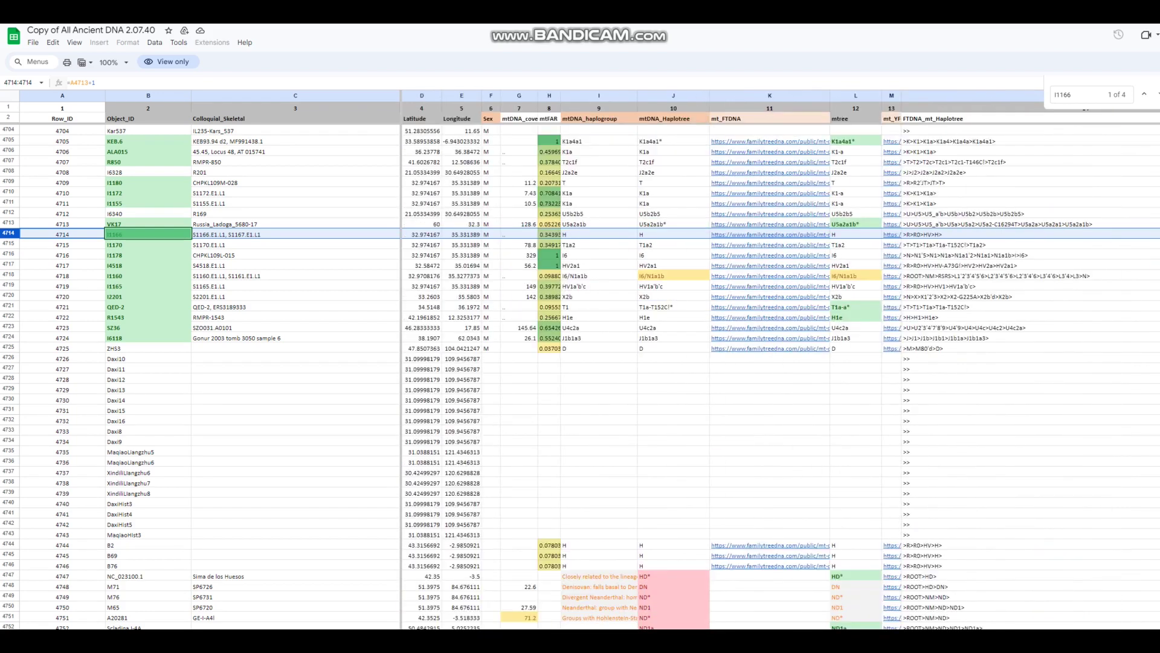
{"action": "left_click", "coordinate": [148, 234]}
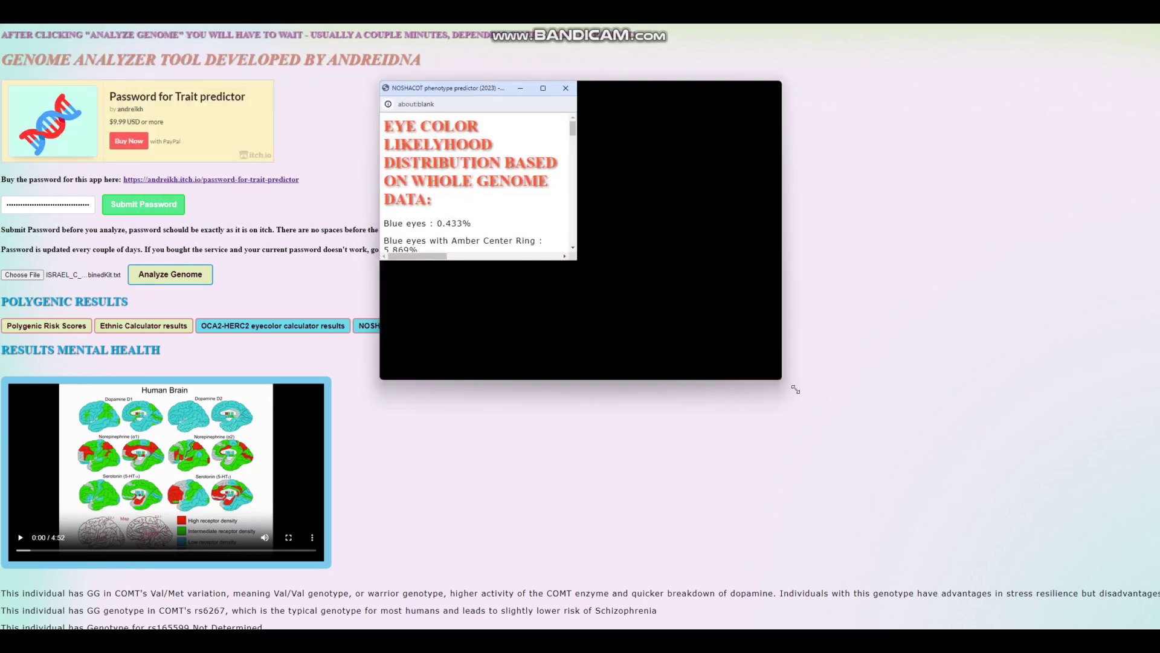
Step: Highlight the brown hair, intermediate or olive skin and wavy hair lines in the NOSHACOT phenotype predictor results
{"action": "triple_click", "coordinate": [433, 220]}
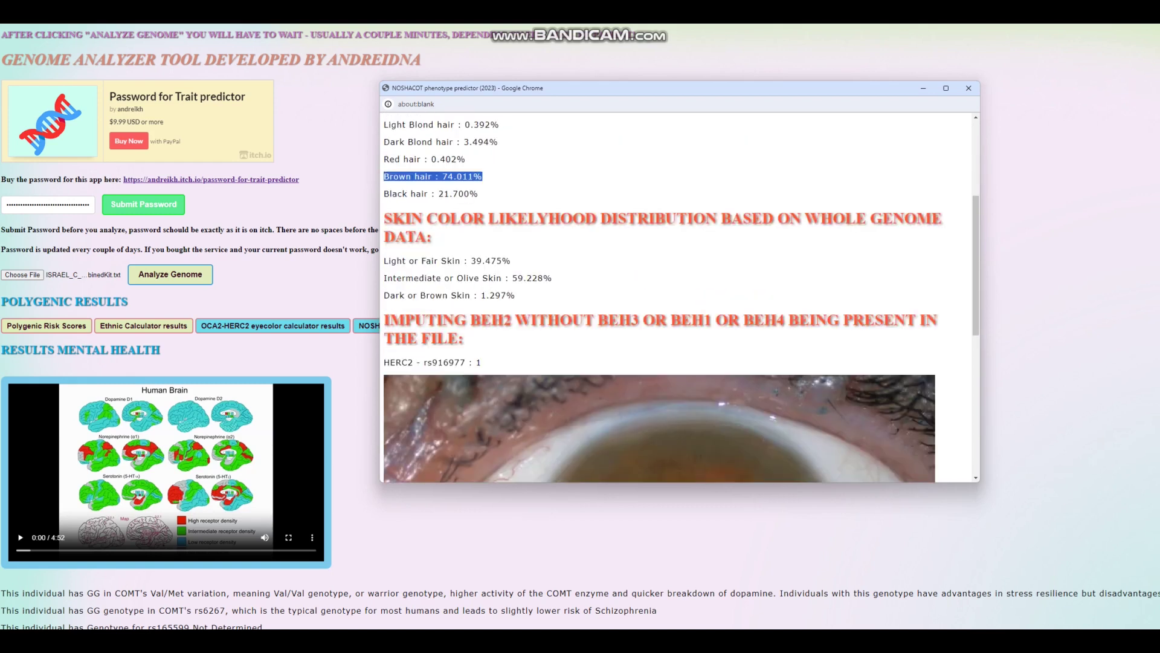
{"action": "left_click_drag", "start_coordinate": [552, 278], "coordinate": [384, 278]}
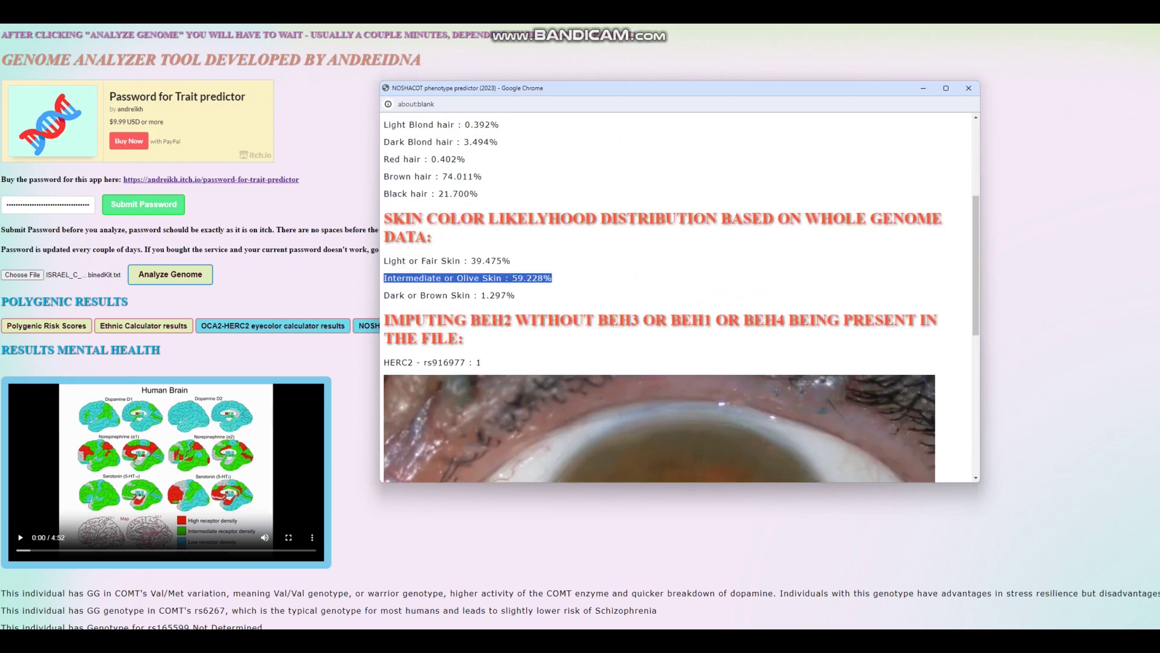
{"action": "scroll", "coordinate": [677, 299], "scroll_direction": "down", "scroll_amount": 7}
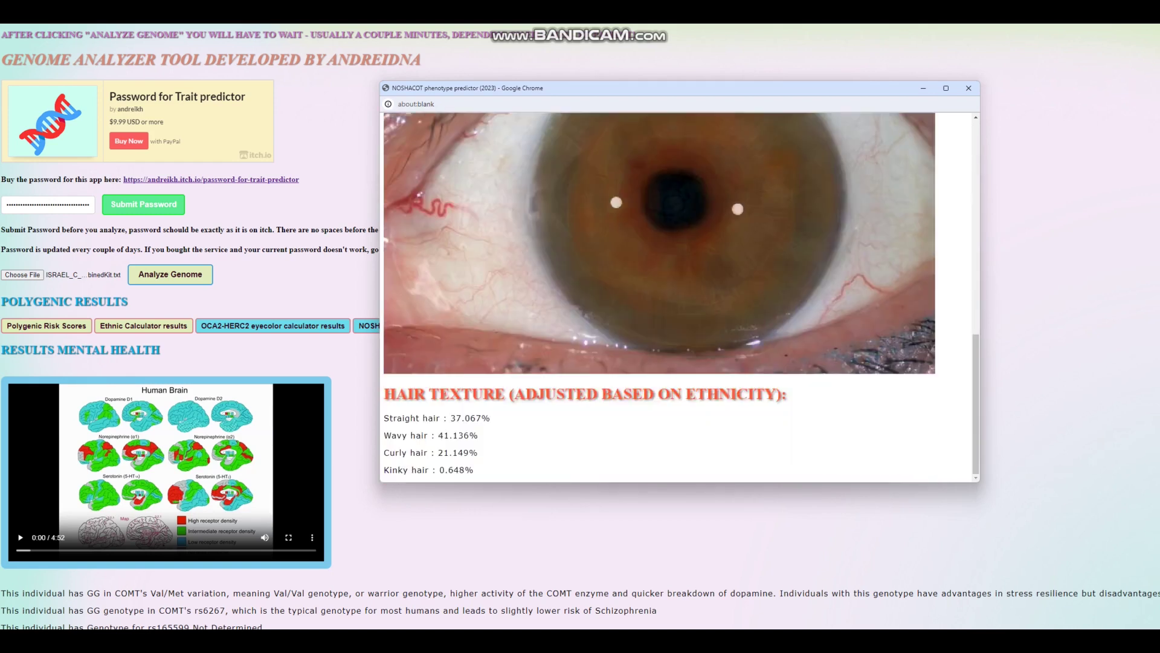
{"action": "left_click_drag", "start_coordinate": [478, 435], "coordinate": [384, 435]}
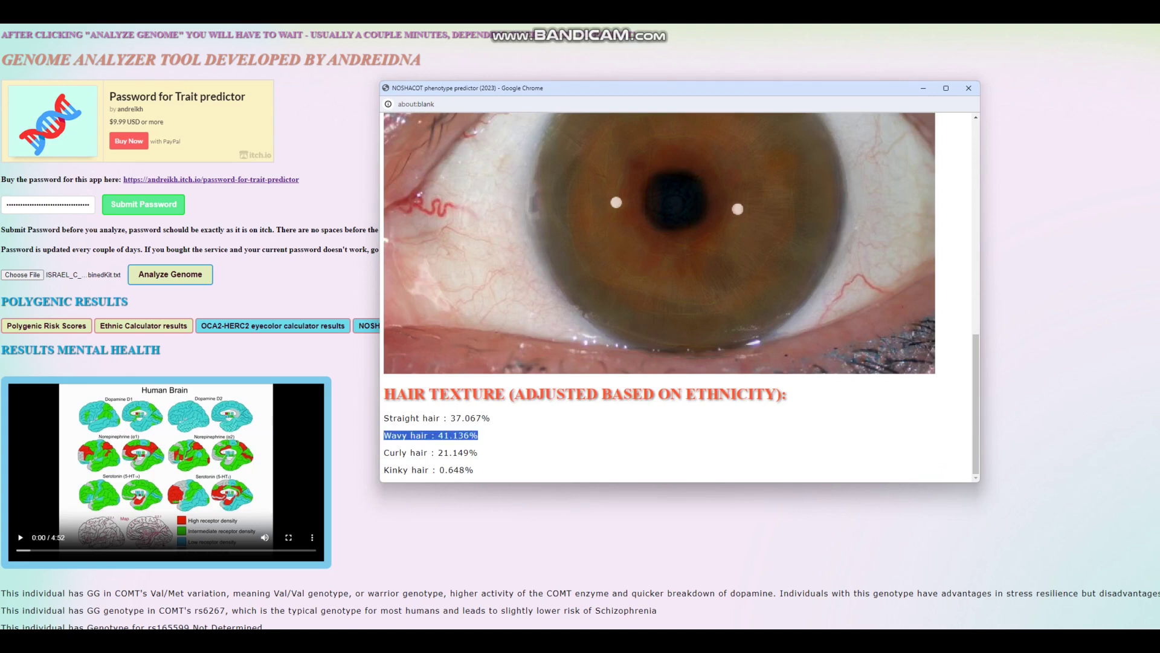
{"action": "left_click", "coordinate": [384, 435]}
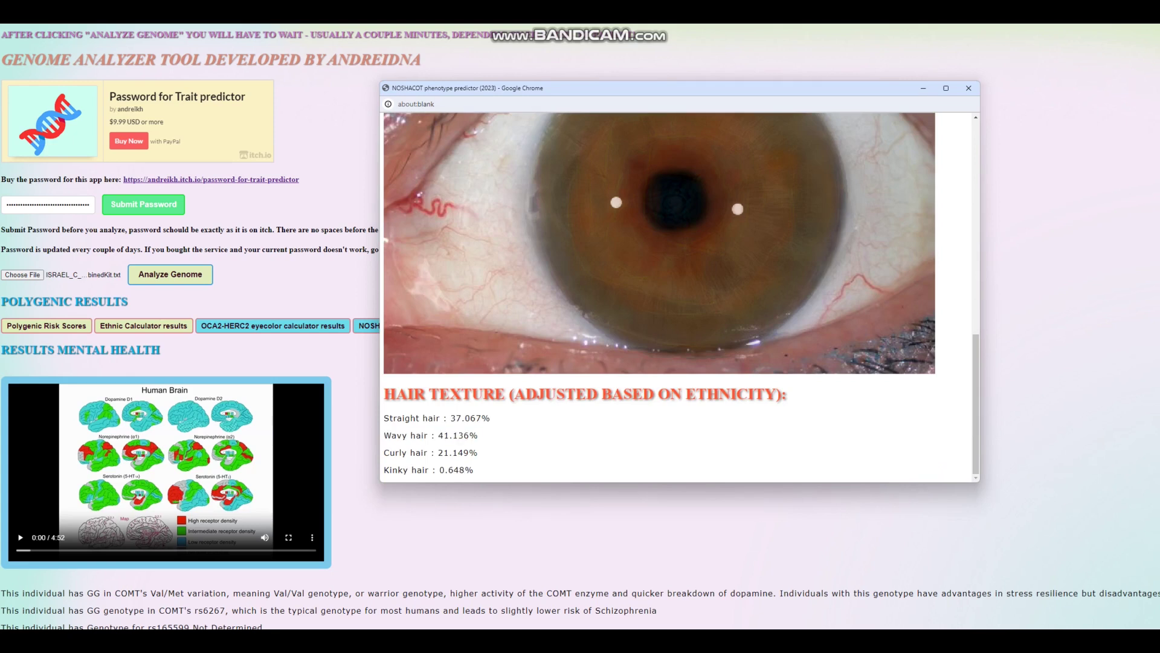
{"action": "scroll", "coordinate": [675, 296], "scroll_direction": "up", "scroll_amount": 10}
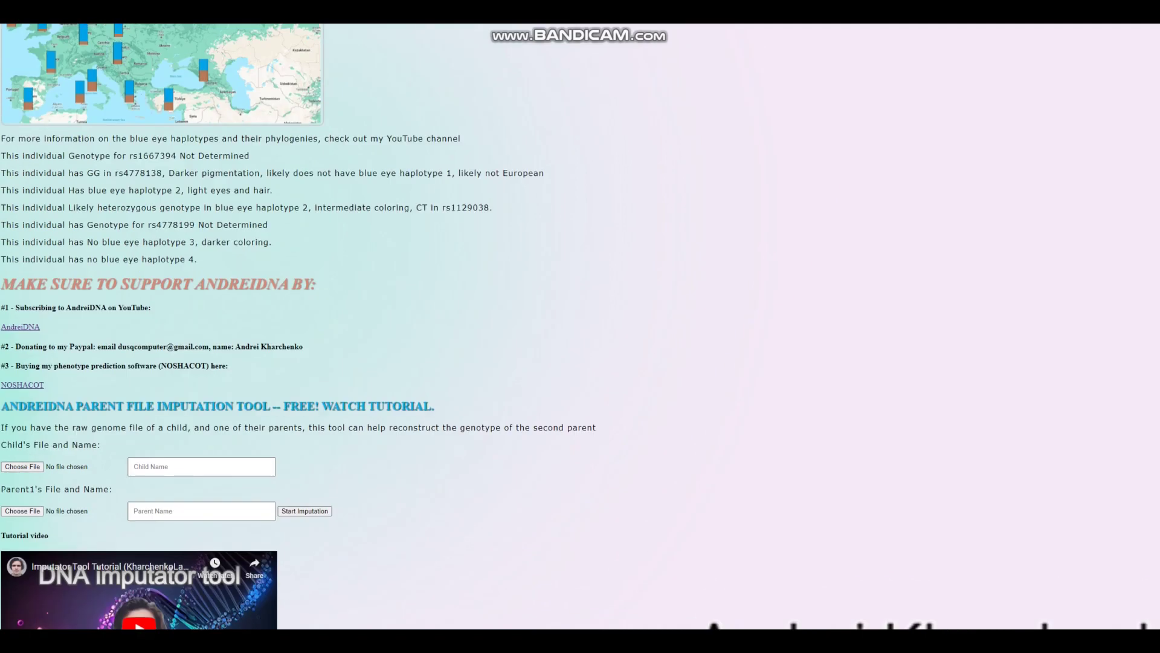
Step: Highlight the blue eye haplotype 2 result and the rs1129038 genotype line below the haplotype maps
{"action": "scroll", "coordinate": [580, 326], "scroll_direction": "up", "scroll_amount": 2}
{"action": "scroll", "coordinate": [181, 326], "scroll_direction": "up", "scroll_amount": 1}
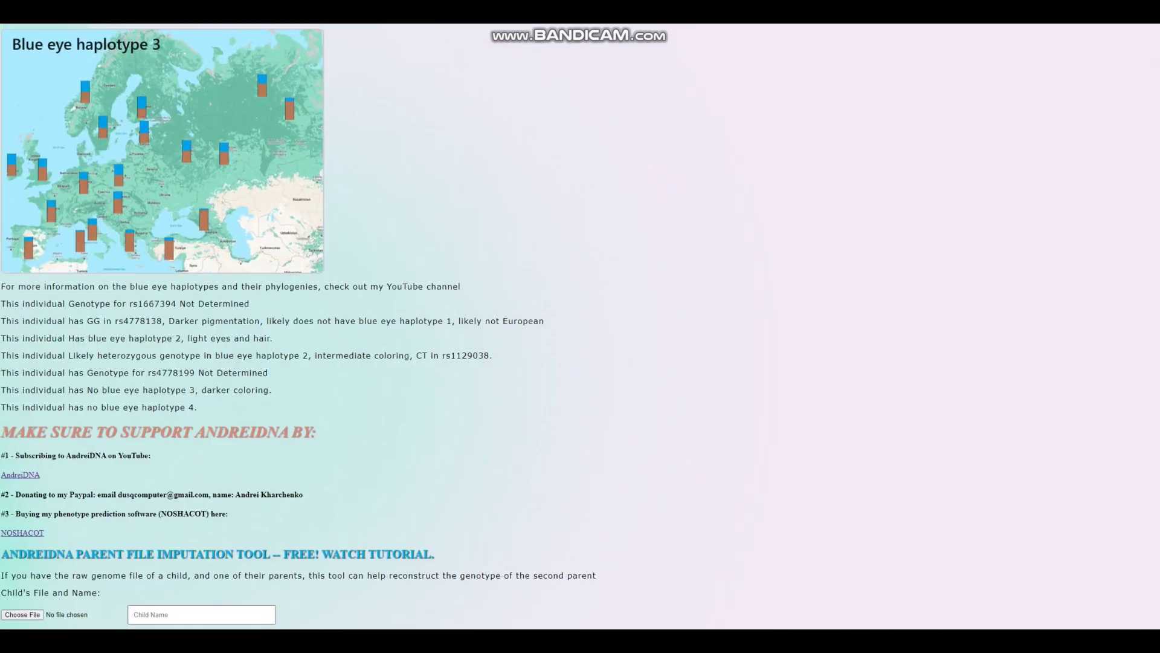
{"action": "left_click_drag", "start_coordinate": [75, 338], "coordinate": [1, 338]}
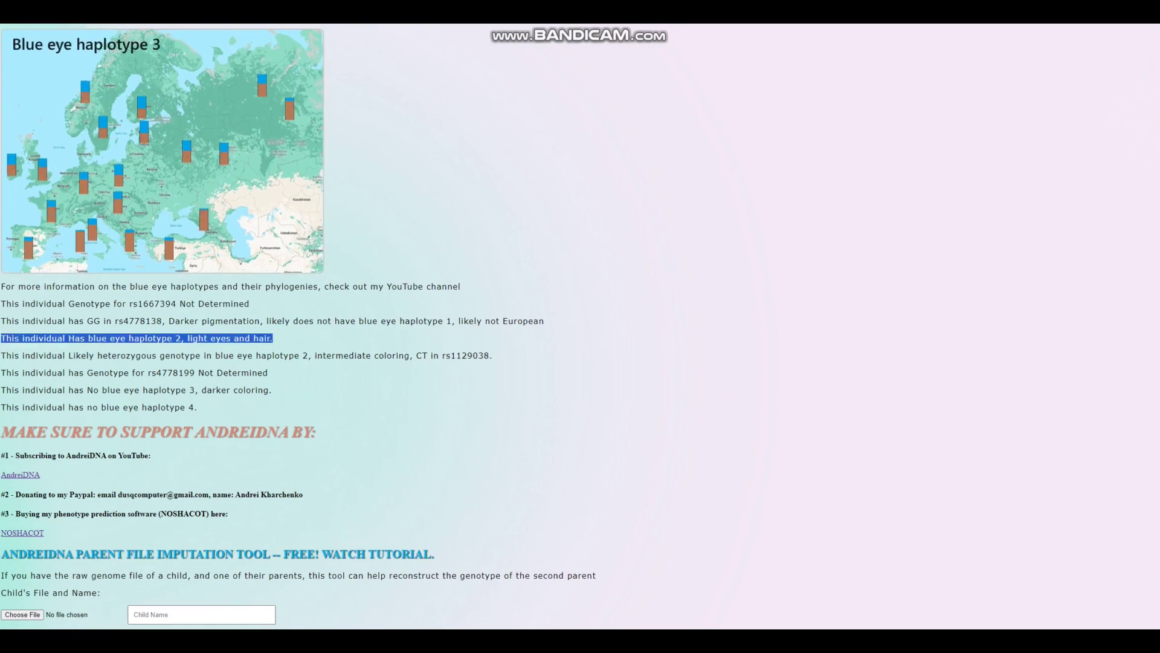
{"action": "left_click_drag", "start_coordinate": [69, 355], "coordinate": [311, 355]}
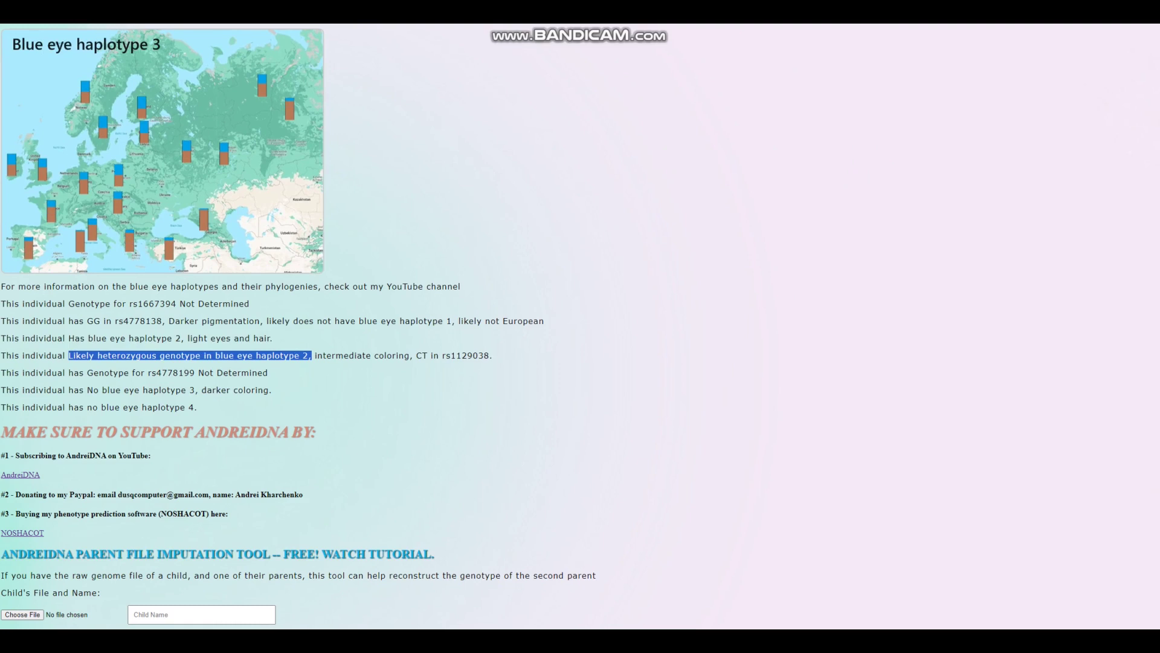
{"action": "left_click_drag", "start_coordinate": [493, 355], "coordinate": [1, 337]}
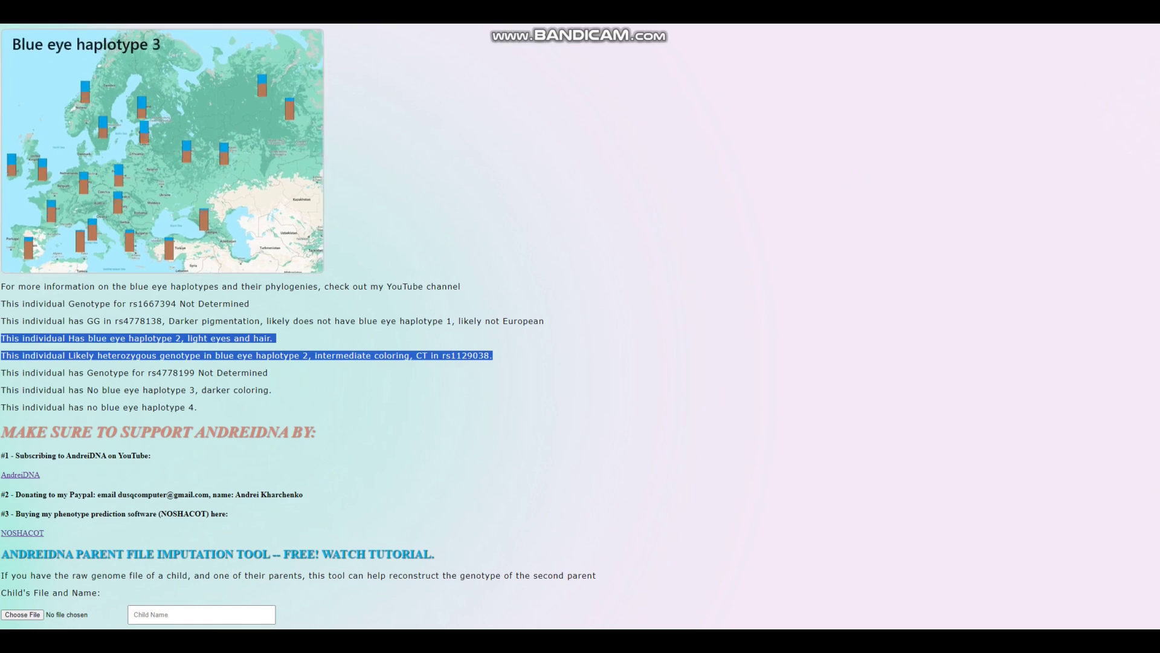
{"action": "left_click_drag", "start_coordinate": [184, 338], "coordinate": [88, 338]}
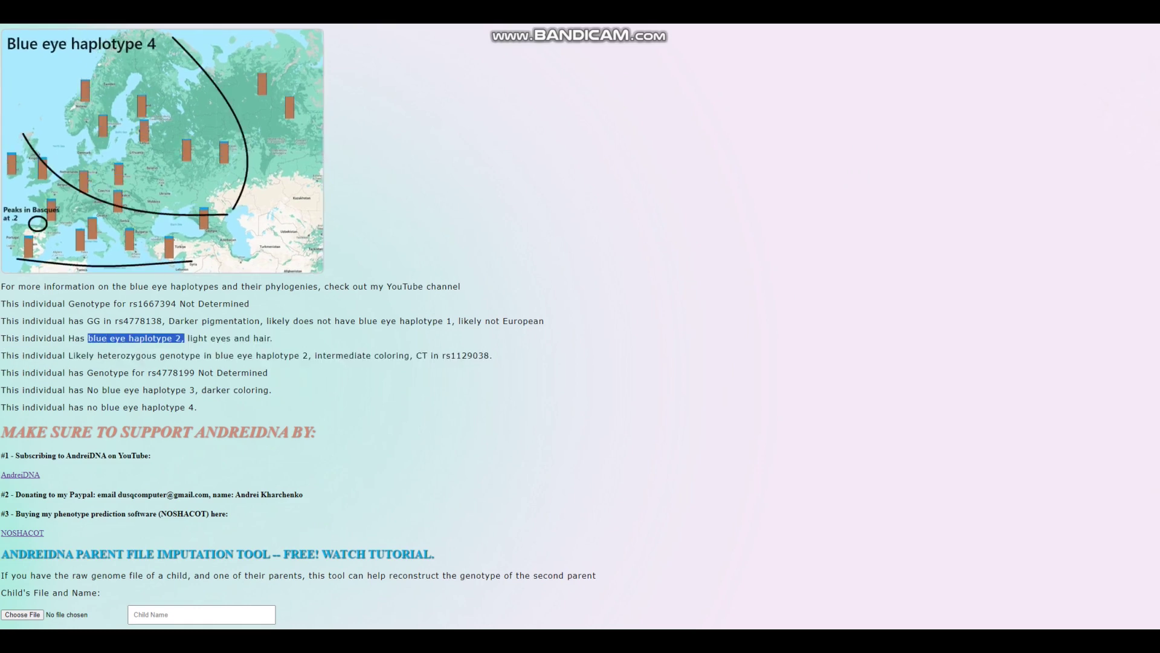
{"action": "left_click_drag", "start_coordinate": [195, 356], "coordinate": [311, 355]}
{"action": "left_click_drag", "start_coordinate": [493, 356], "coordinate": [1, 338]}
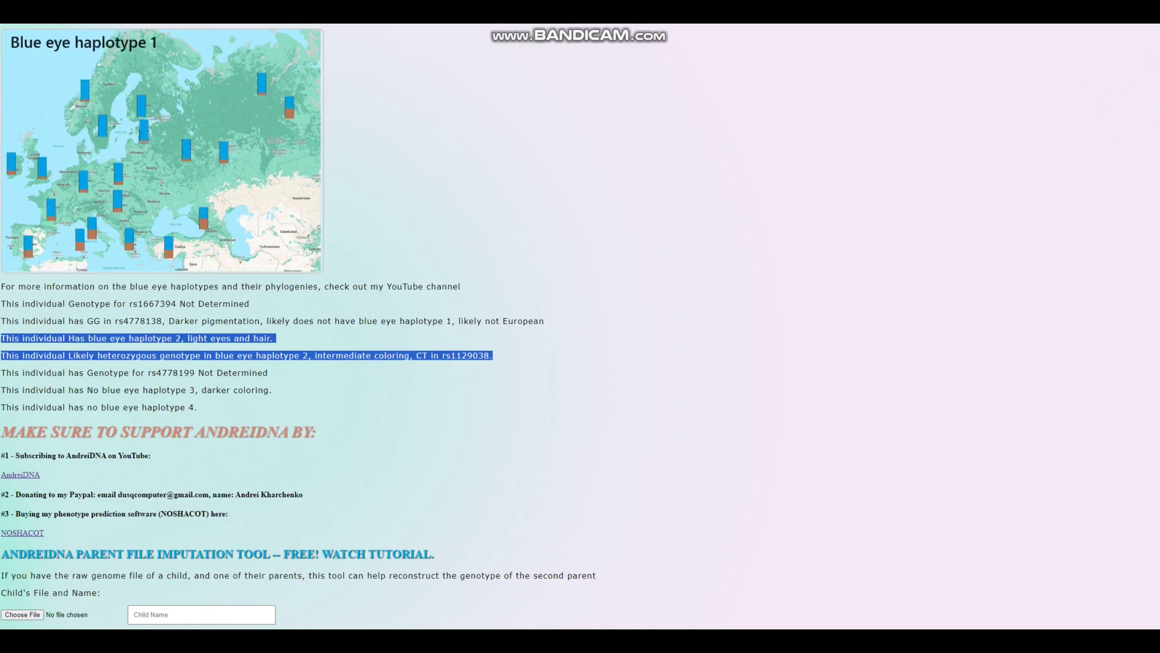
{"action": "left_click_drag", "start_coordinate": [494, 355], "coordinate": [314, 356]}
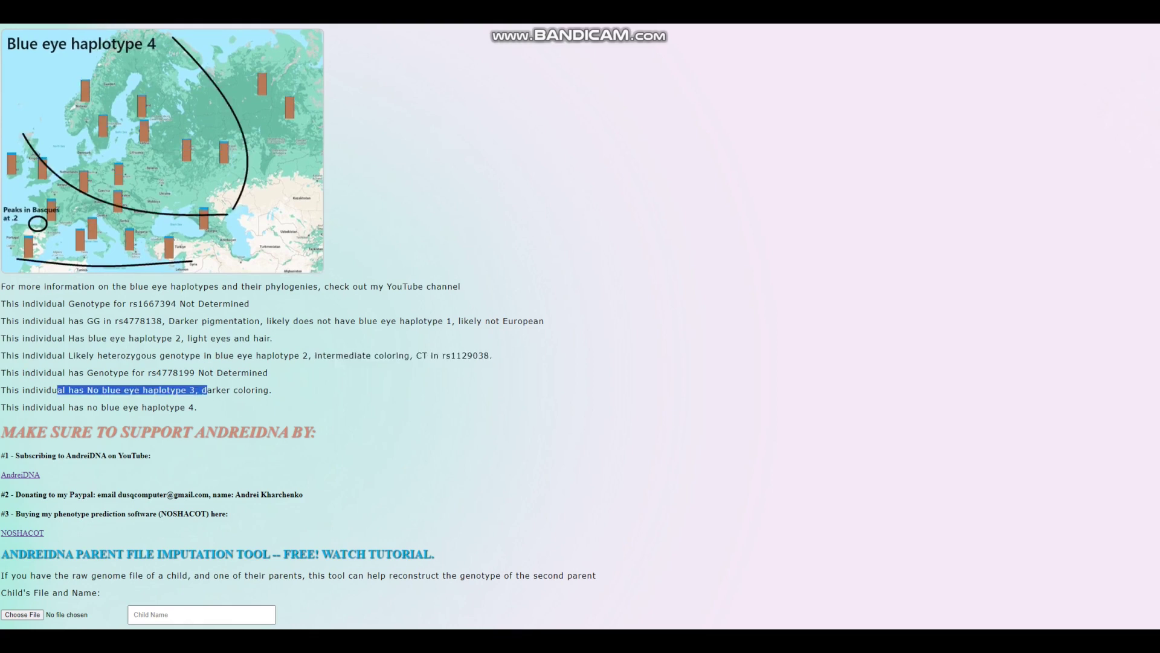
Step: Highlight the blue eye haplotype 3 line, the rs4778138 haplotype 1 result and the rs1667394 genotype
{"action": "left_click", "coordinate": [196, 390]}
{"action": "left_click_drag", "start_coordinate": [84, 321], "coordinate": [455, 321]}
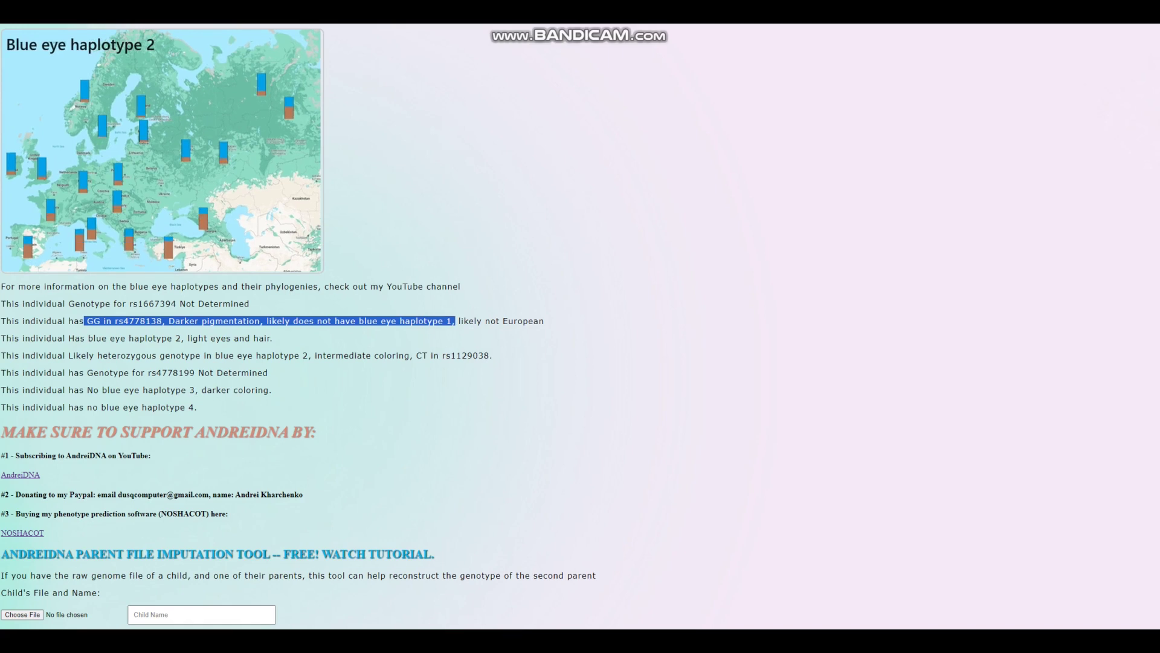
{"action": "left_click_drag", "start_coordinate": [88, 321], "coordinate": [544, 321]}
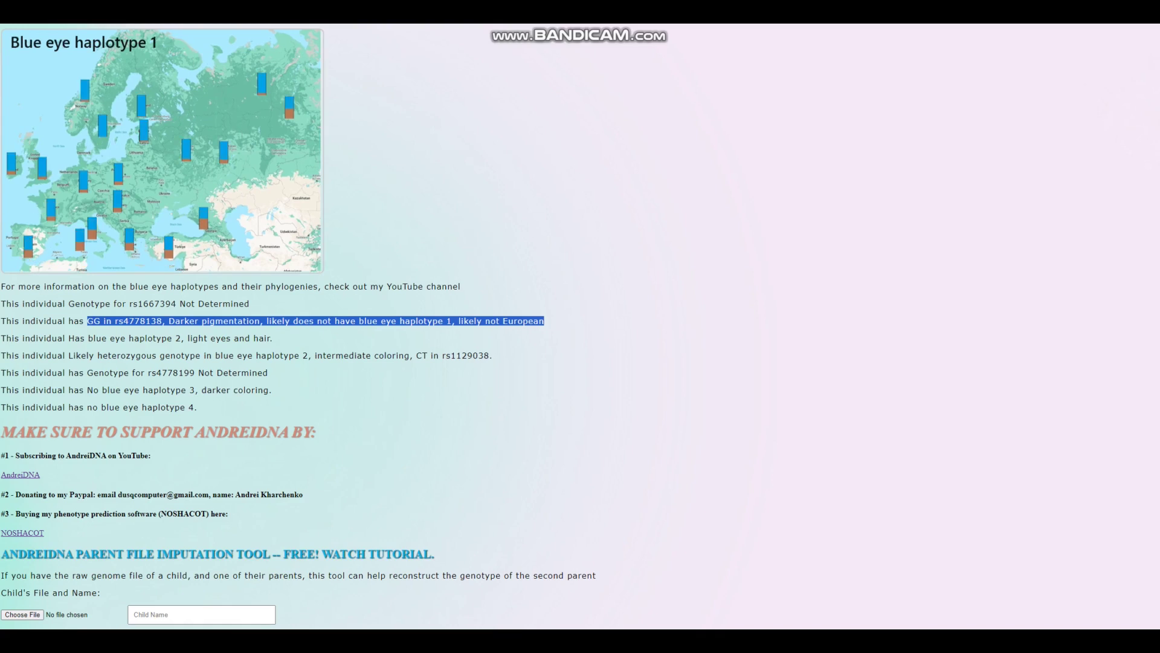
{"action": "left_click_drag", "start_coordinate": [127, 304], "coordinate": [180, 303]}
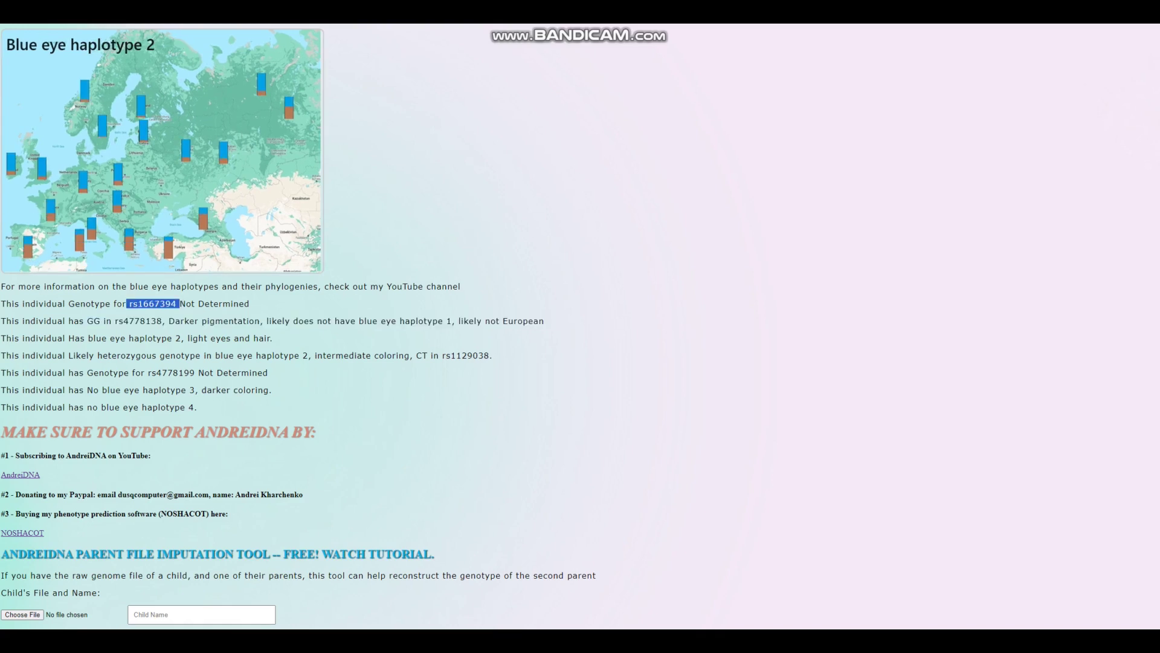
{"action": "left_click_drag", "start_coordinate": [289, 321], "coordinate": [6, 303]}
{"action": "left_click", "coordinate": [7, 304]}
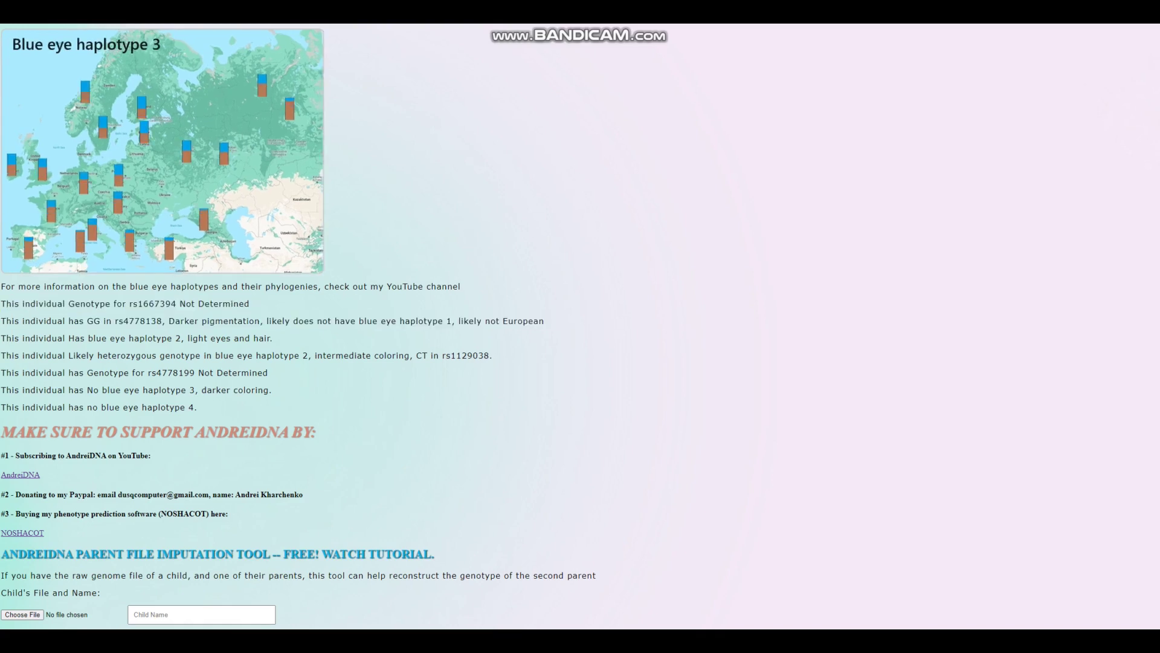
Step: Open the polygenic risk scores and highlight the schizophrenia odds for Northern Europeans and the type 2 diabetes and Alzheimer's odds
{"action": "scroll", "coordinate": [580, 326], "scroll_direction": "up", "scroll_amount": 20}
{"action": "scroll", "coordinate": [580, 327], "scroll_direction": "down", "scroll_amount": 2}
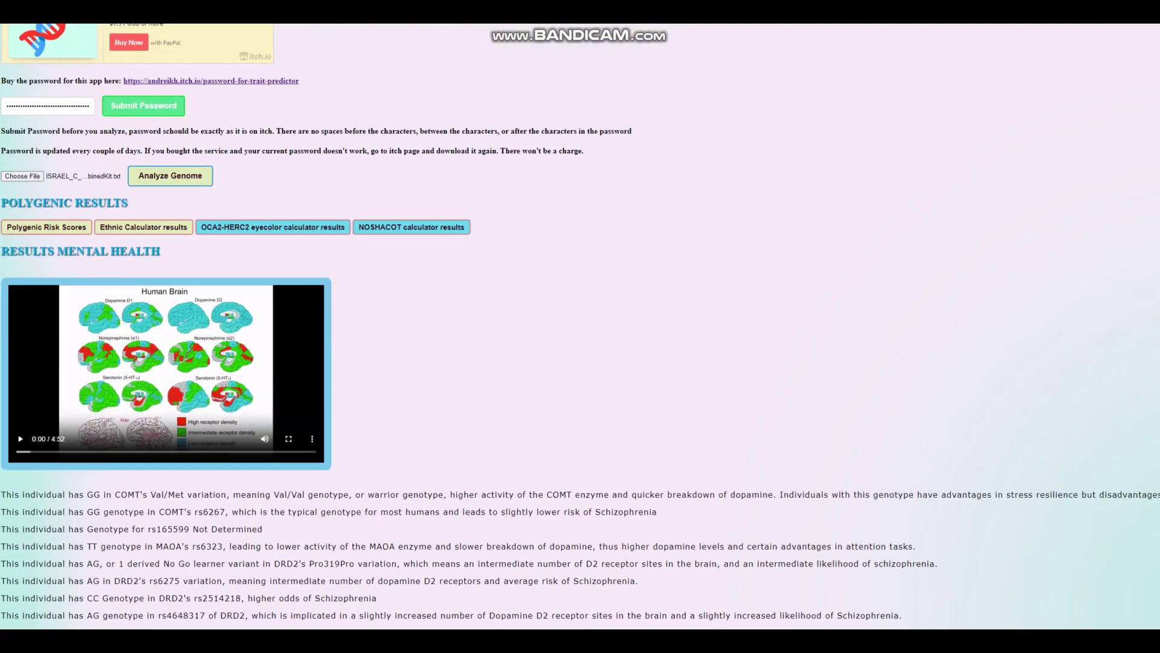
{"action": "left_click", "coordinate": [47, 227]}
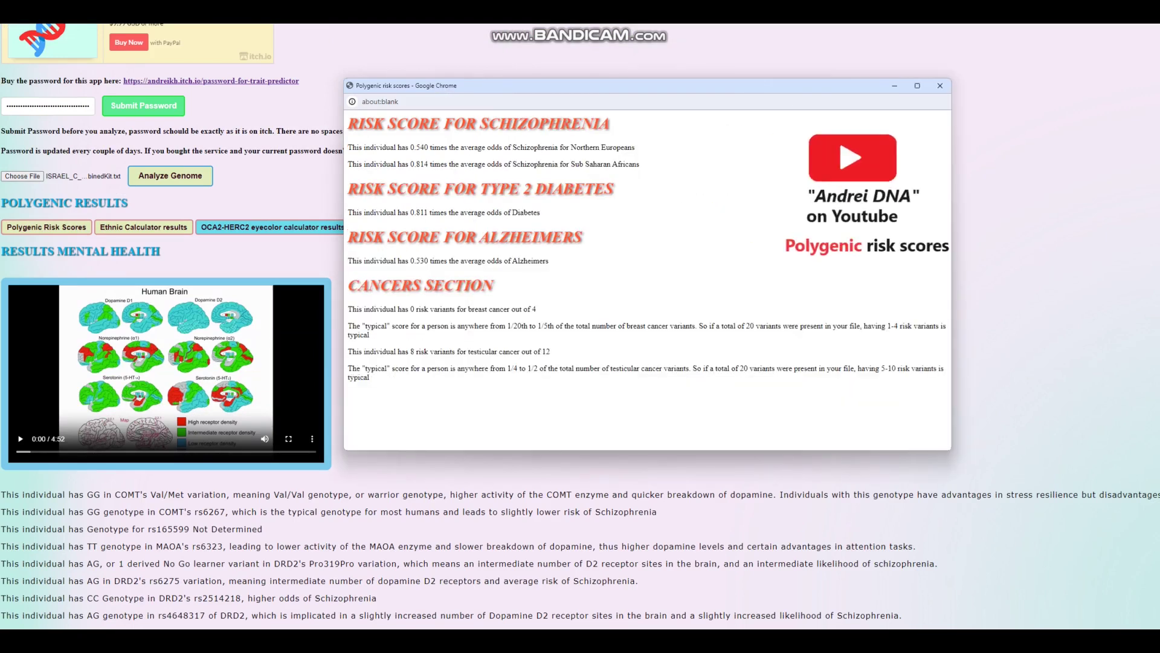
{"action": "left_click_drag", "start_coordinate": [410, 147], "coordinate": [435, 147]}
{"action": "left_click_drag", "start_coordinate": [408, 212], "coordinate": [434, 212]}
{"action": "left_click_drag", "start_coordinate": [408, 261], "coordinate": [430, 261]}
Step: Highlight the breast cancer and testicular cancer risk variant counts in the polygenic Cancers section
{"action": "left_click_drag", "start_coordinate": [407, 308], "coordinate": [537, 309]}
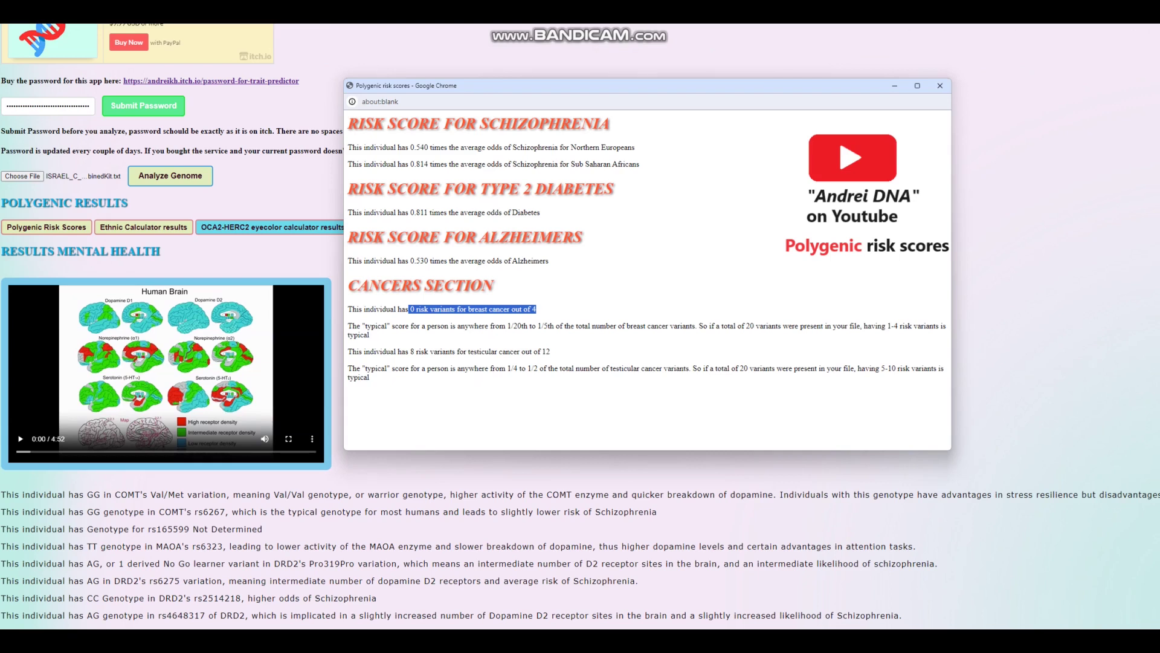
{"action": "left_click_drag", "start_coordinate": [410, 352], "coordinate": [551, 352]}
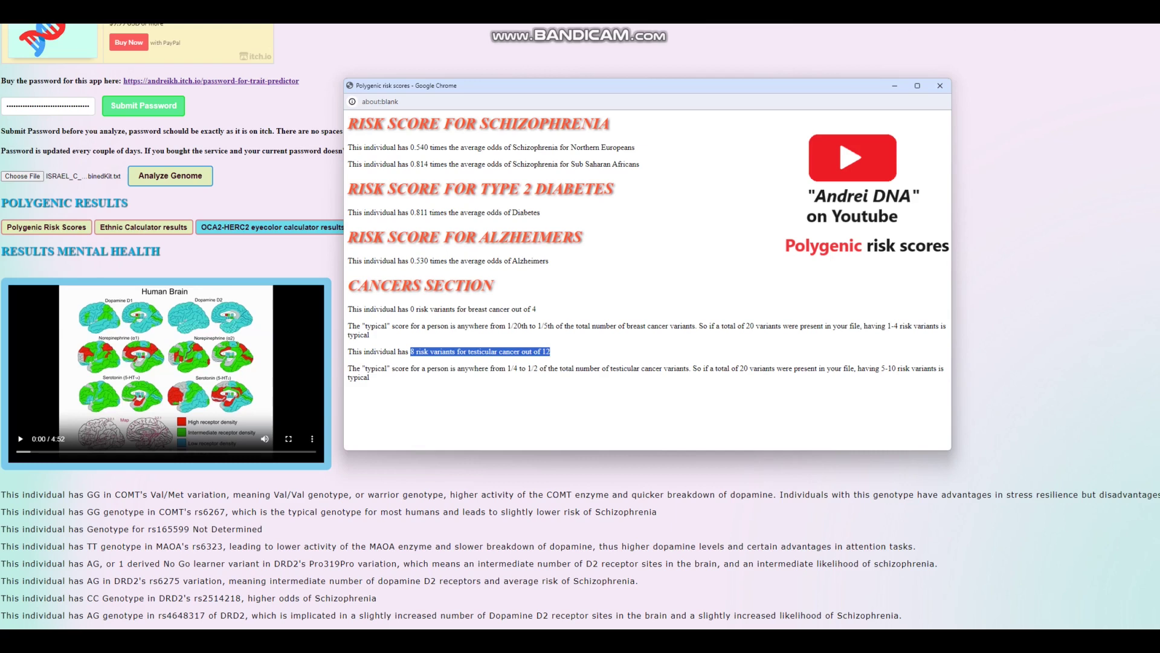
{"action": "left_click_drag", "start_coordinate": [552, 352], "coordinate": [410, 351]}
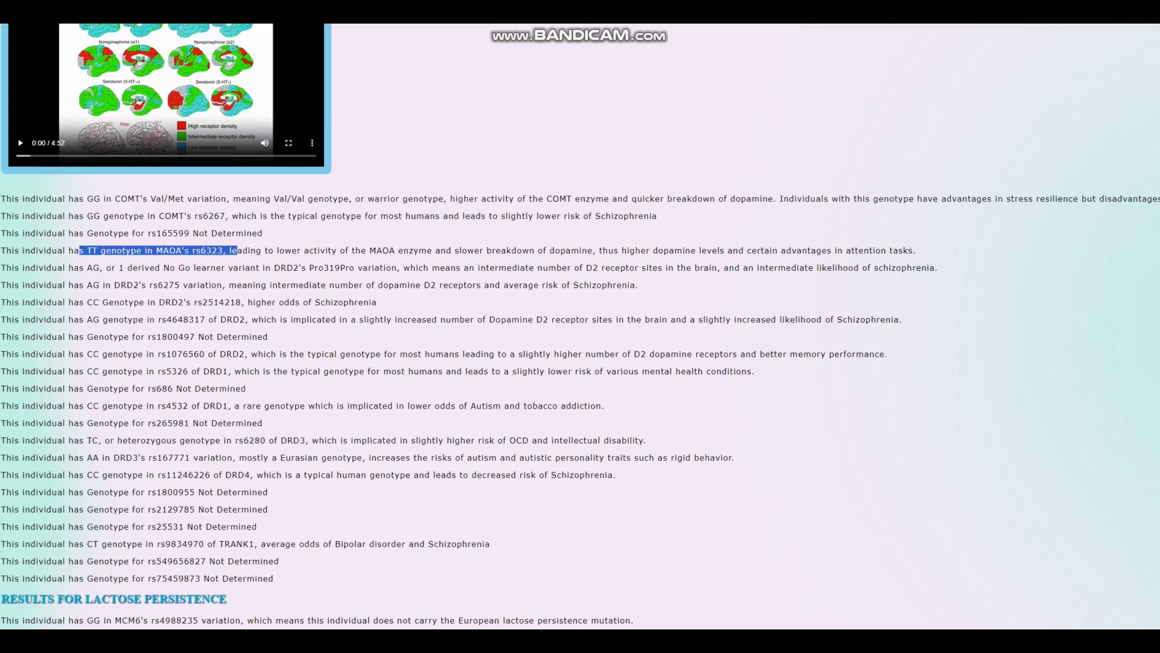
Step: Highlight the DRD2 Pro319Pro variant and the rs1800497 genotype line in the mental health results
{"action": "scroll", "coordinate": [580, 326], "scroll_direction": "down", "scroll_amount": 2}
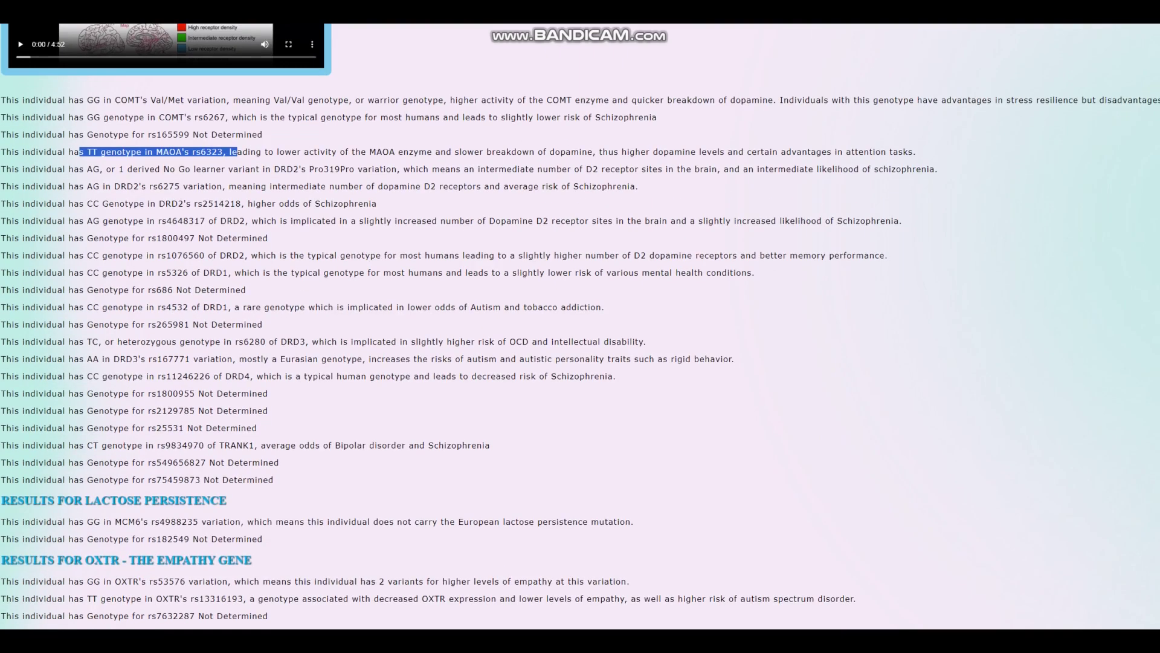
{"action": "left_click_drag", "start_coordinate": [87, 169], "coordinate": [363, 169]}
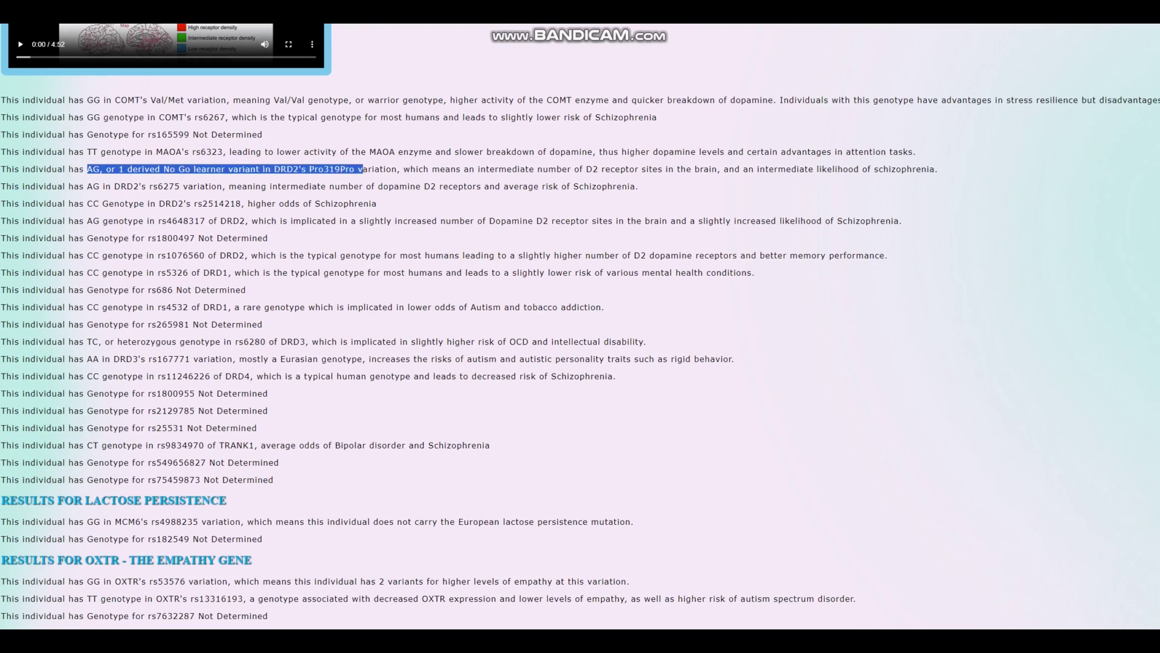
{"action": "left_click_drag", "start_coordinate": [269, 238], "coordinate": [2, 238]}
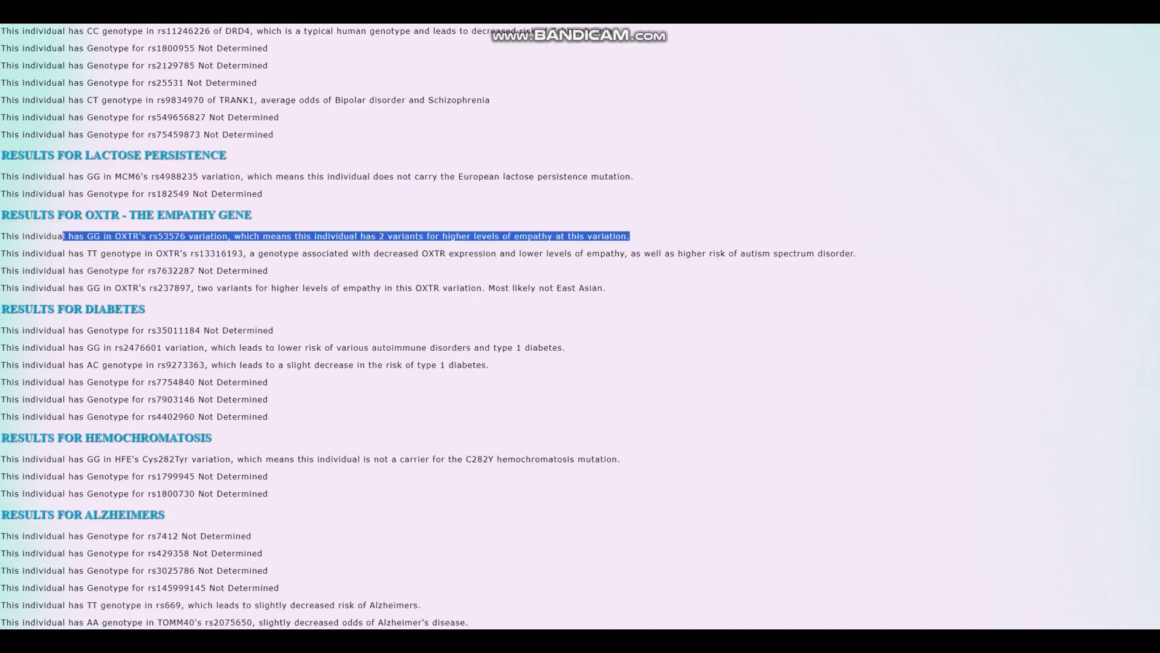
Step: Highlight the rs9273363 type 1 diabetes result and the HFE Cys282Tyr, rs1799945 and rs1800730 hemochromatosis lines
{"action": "scroll", "coordinate": [581, 326], "scroll_direction": "down", "scroll_amount": 2}
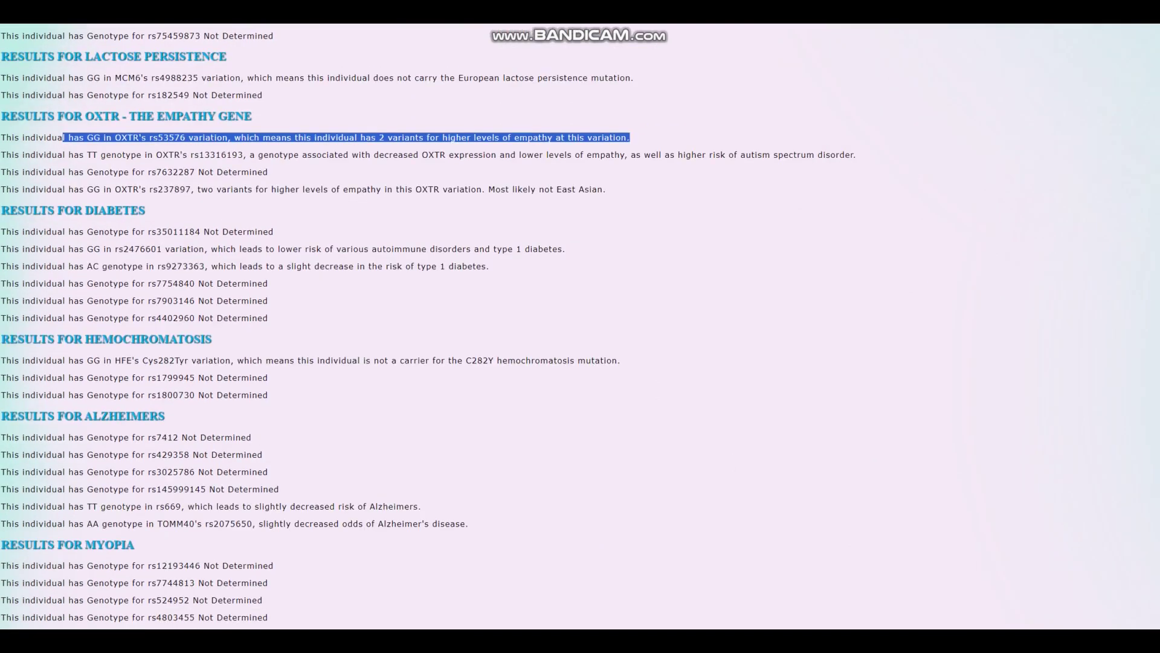
{"action": "triple_click", "coordinate": [245, 266]}
{"action": "scroll", "coordinate": [580, 326], "scroll_direction": "down", "scroll_amount": 3}
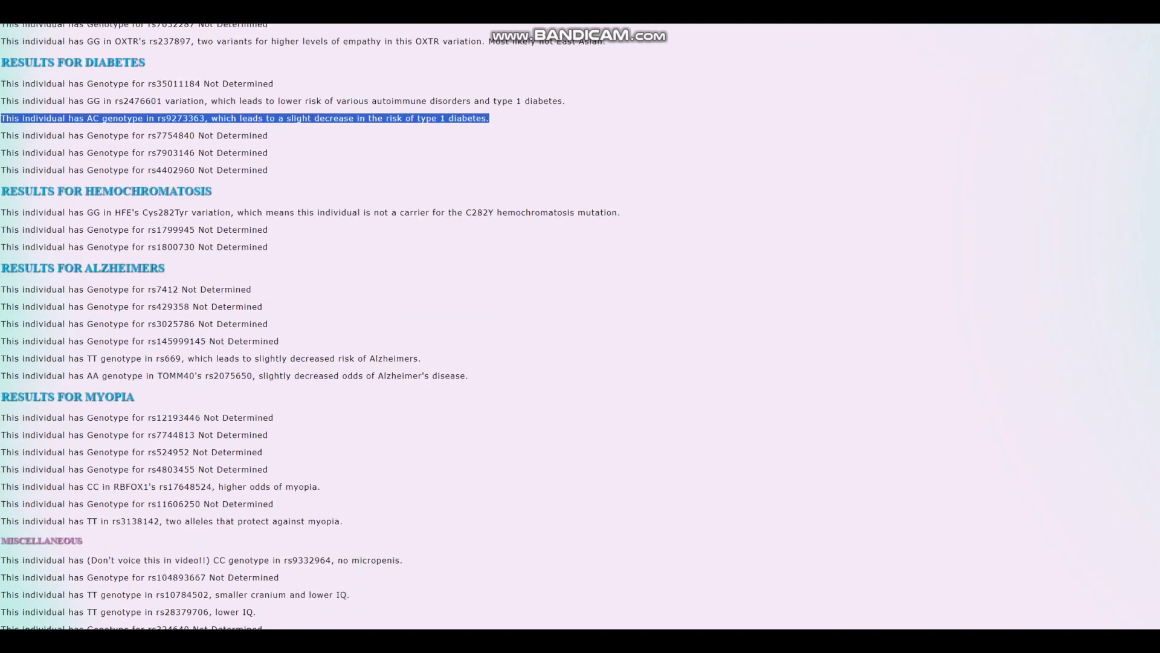
{"action": "left_click_drag", "start_coordinate": [88, 212], "coordinate": [620, 212]}
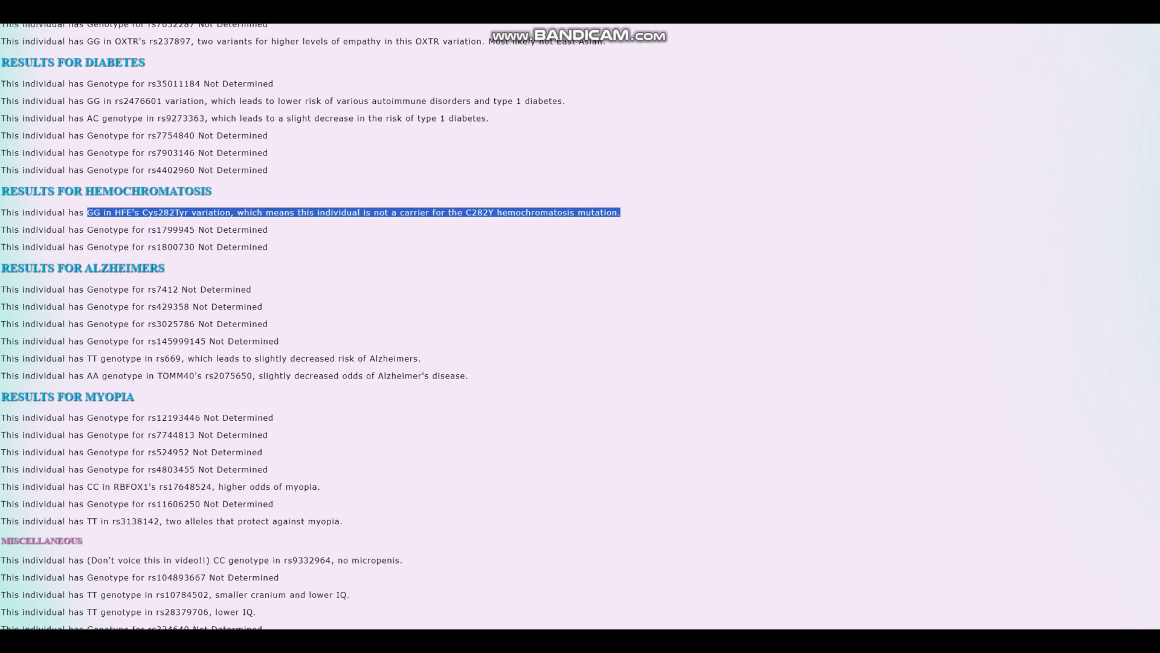
{"action": "left_click_drag", "start_coordinate": [269, 246], "coordinate": [2, 230]}
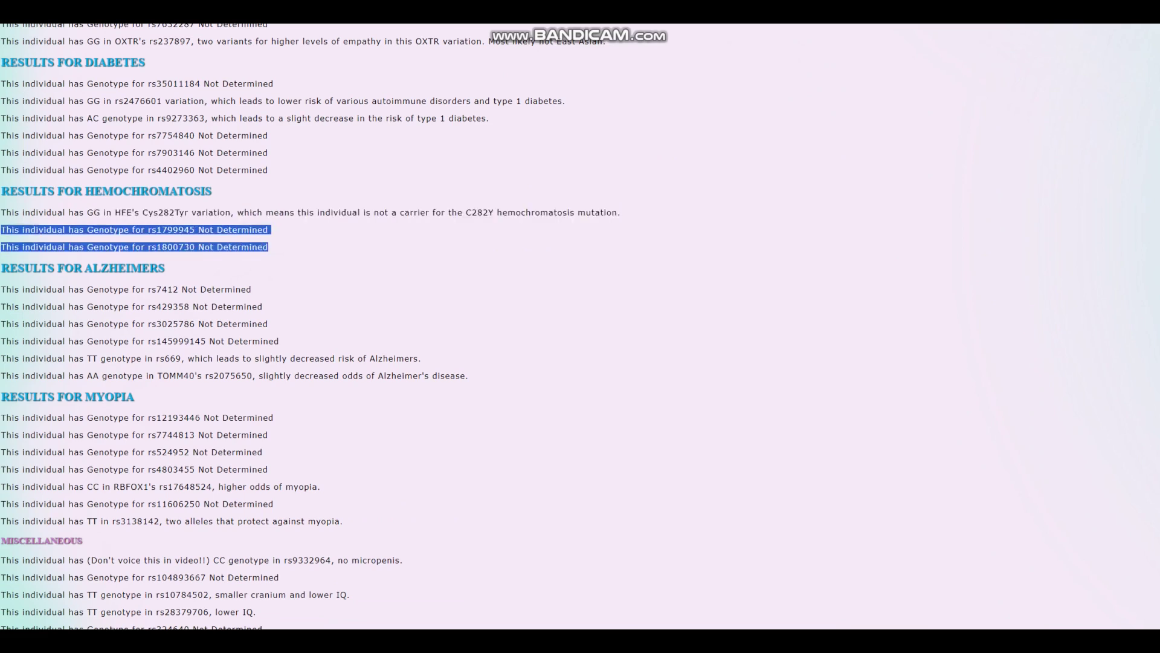
Step: Find the MTHFR panel further down the results and highlight the genotype given for MTHFR's rs1801131
{"action": "scroll", "coordinate": [580, 326], "scroll_direction": "down", "scroll_amount": 2}
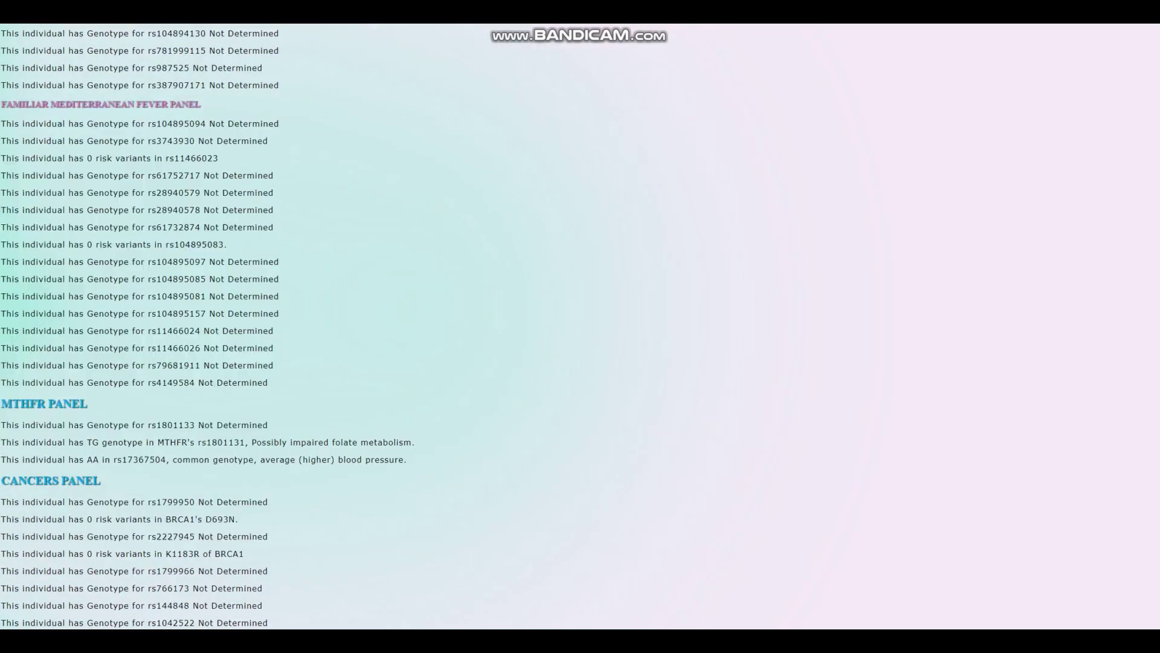
{"action": "scroll", "coordinate": [580, 327], "scroll_direction": "down", "scroll_amount": 3}
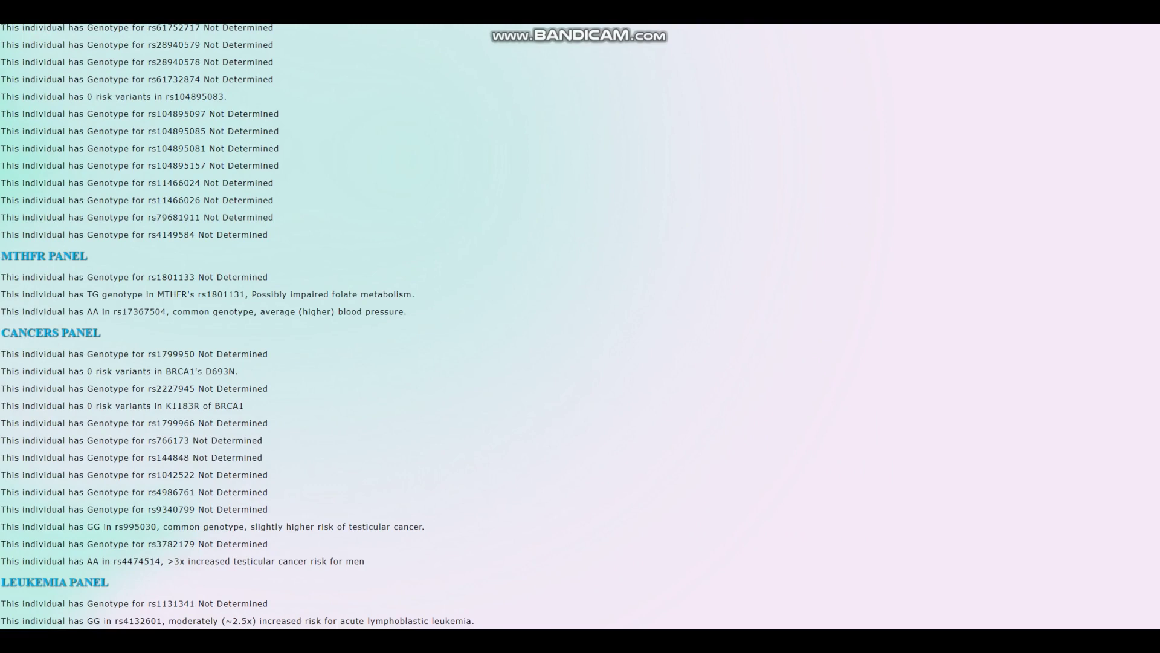
{"action": "mouse_move", "coordinate": [406, 312]}
{"action": "left_mouse_down"}
{"action": "mouse_move", "coordinate": [85, 266]}
{"action": "mouse_move", "coordinate": [406, 312]}
{"action": "left_mouse_up"}
{"action": "left_click_drag", "start_coordinate": [84, 294], "coordinate": [241, 294]}
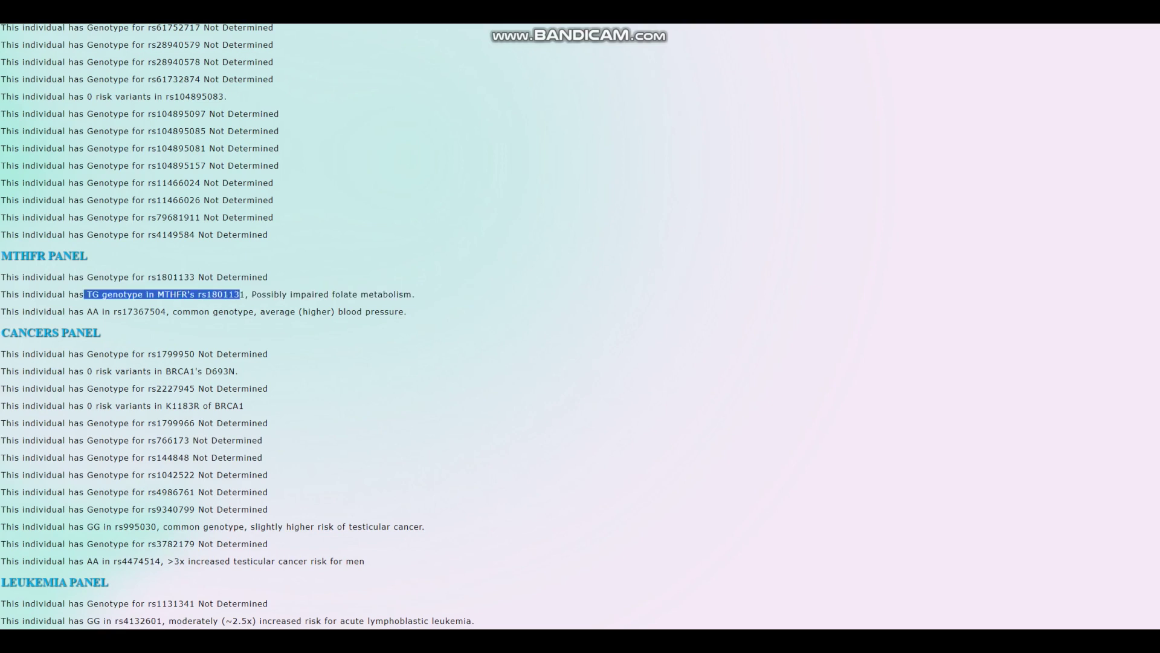
Step: Highlight the testicular cancer risk descriptions for rs995030 and rs4474514 in the Cancers panel
{"action": "scroll", "coordinate": [580, 327], "scroll_direction": "down", "scroll_amount": 3}
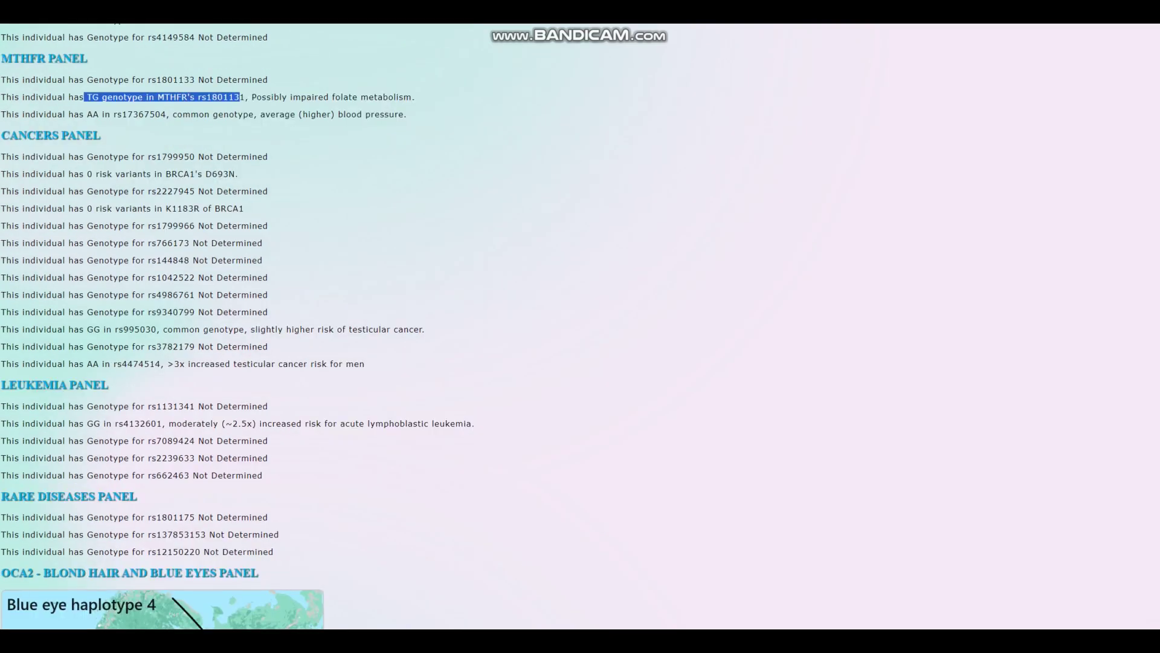
{"action": "left_click_drag", "start_coordinate": [426, 330], "coordinate": [201, 329]}
{"action": "left_click_drag", "start_coordinate": [168, 364], "coordinate": [365, 364]}
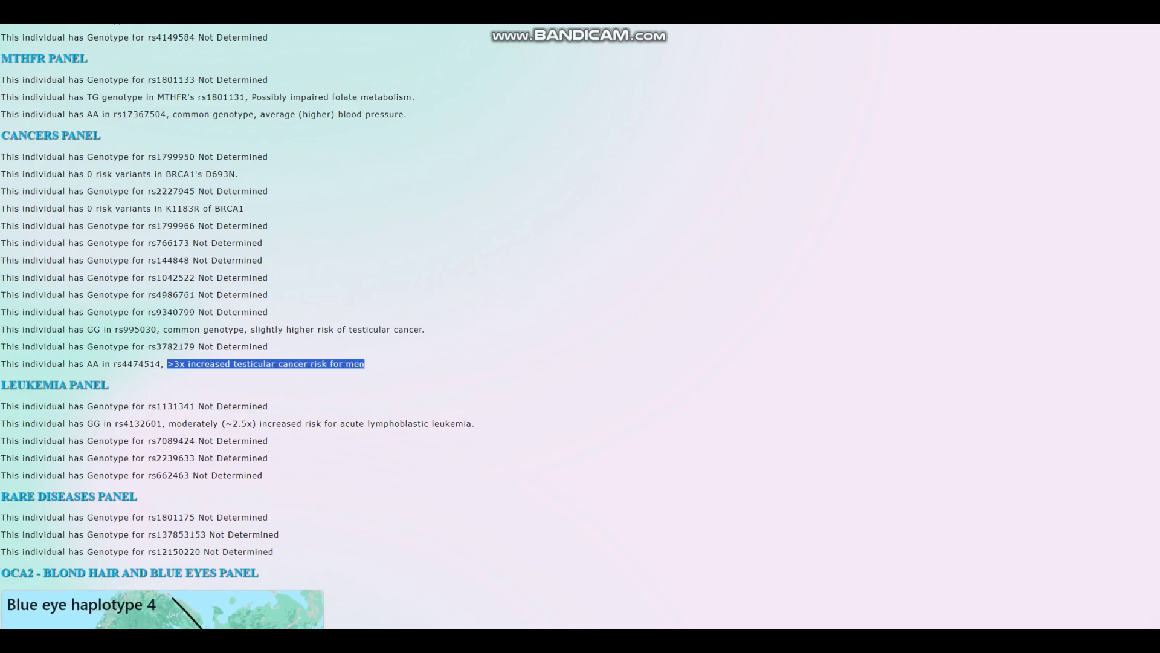
Step: Highlight the rs4132601 acute lymphoblastic leukemia risk and the surrounding genotype lines in the Leukemia panel
{"action": "scroll", "coordinate": [237, 330], "scroll_direction": "down", "scroll_amount": 1}
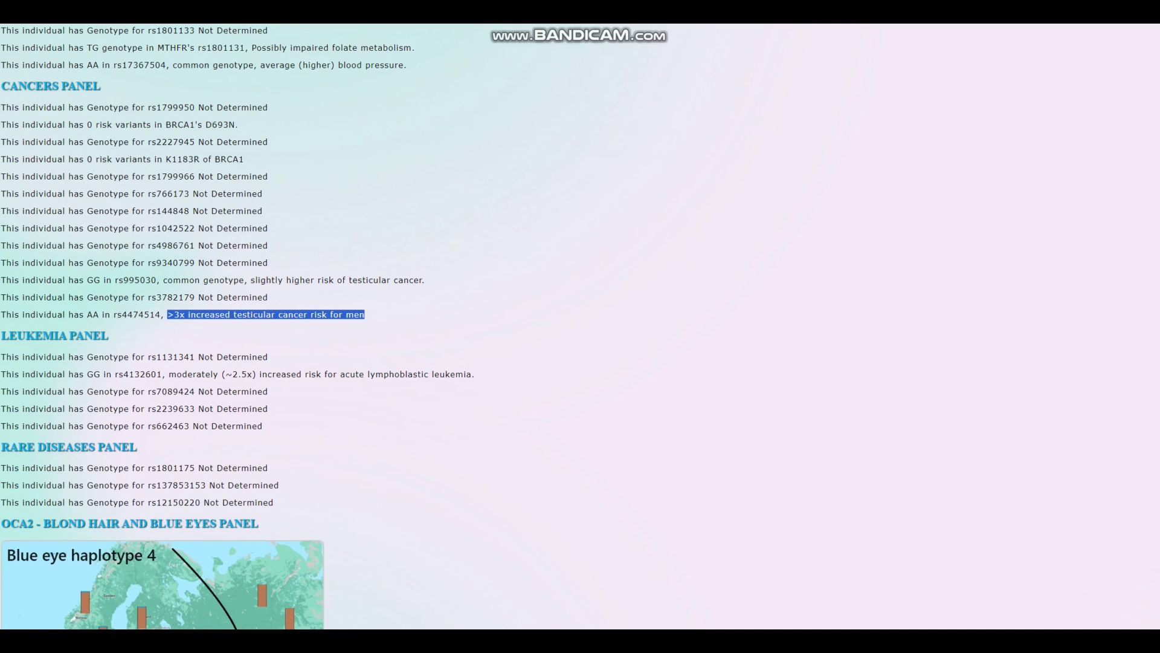
{"action": "scroll", "coordinate": [238, 326], "scroll_direction": "down", "scroll_amount": 2}
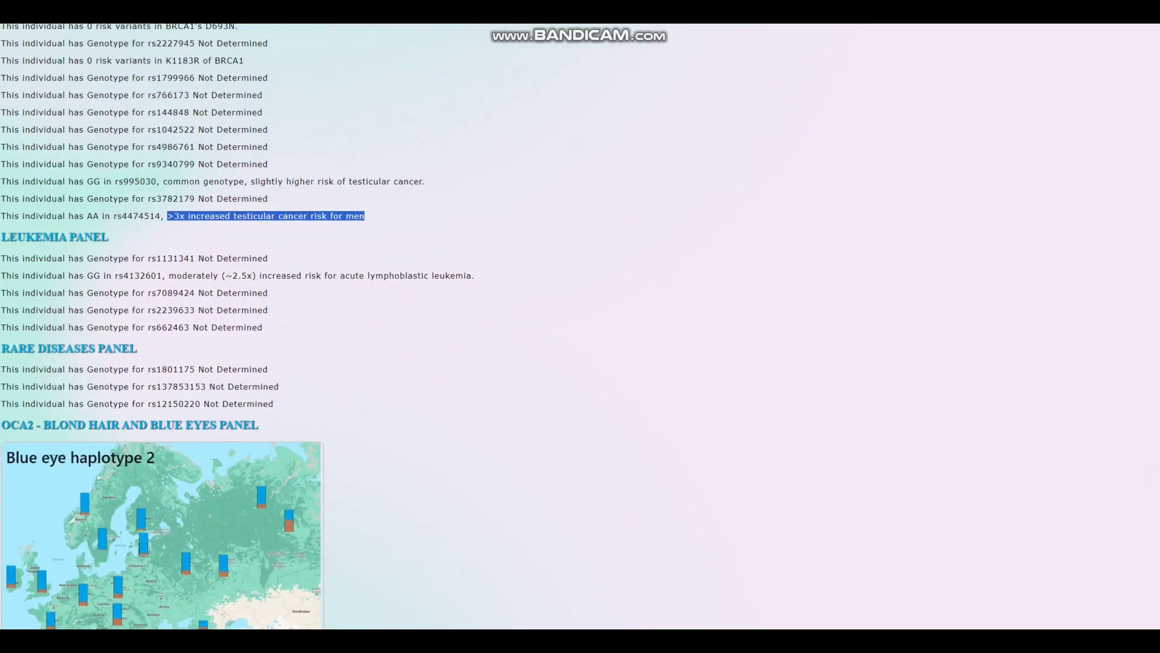
{"action": "left_click_drag", "start_coordinate": [162, 276], "coordinate": [475, 275]}
{"action": "left_click_drag", "start_coordinate": [262, 327], "coordinate": [85, 258]}
{"action": "left_click", "coordinate": [85, 258]}
Step: View the OCA2 blond hair and blue eyes panel with its haplotype results, and return to the beginning of the page
{"action": "scroll", "coordinate": [85, 258], "scroll_direction": "down", "scroll_amount": 7}
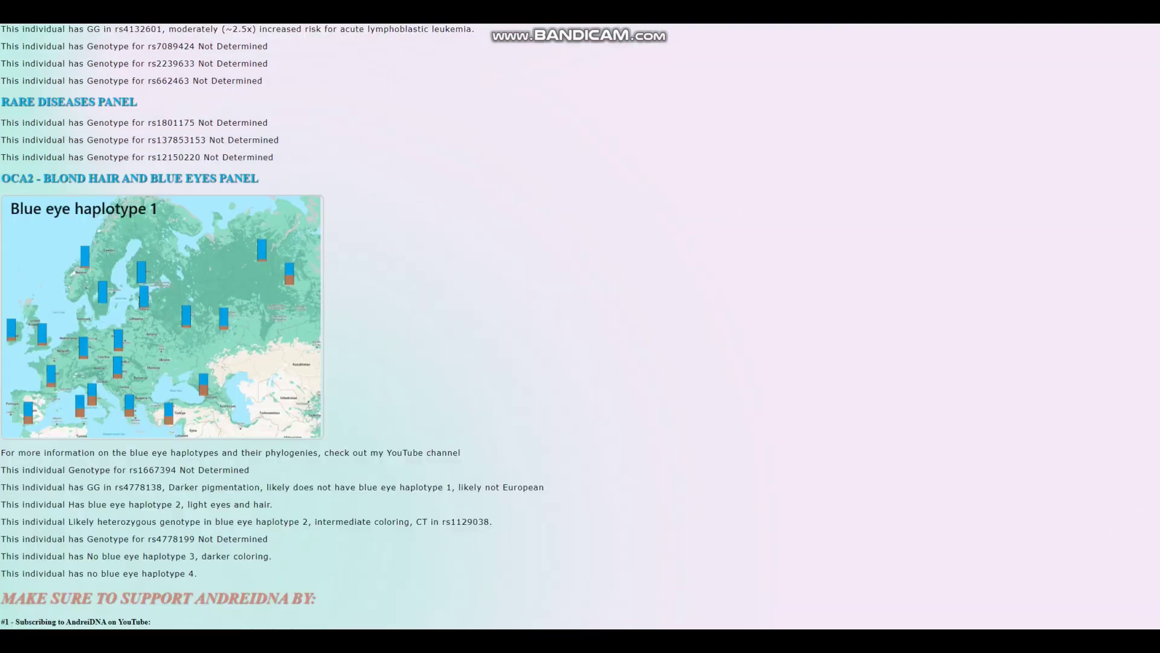
{"action": "scroll", "coordinate": [580, 327], "scroll_direction": "down", "scroll_amount": 3}
{"action": "key", "text": "Home"}
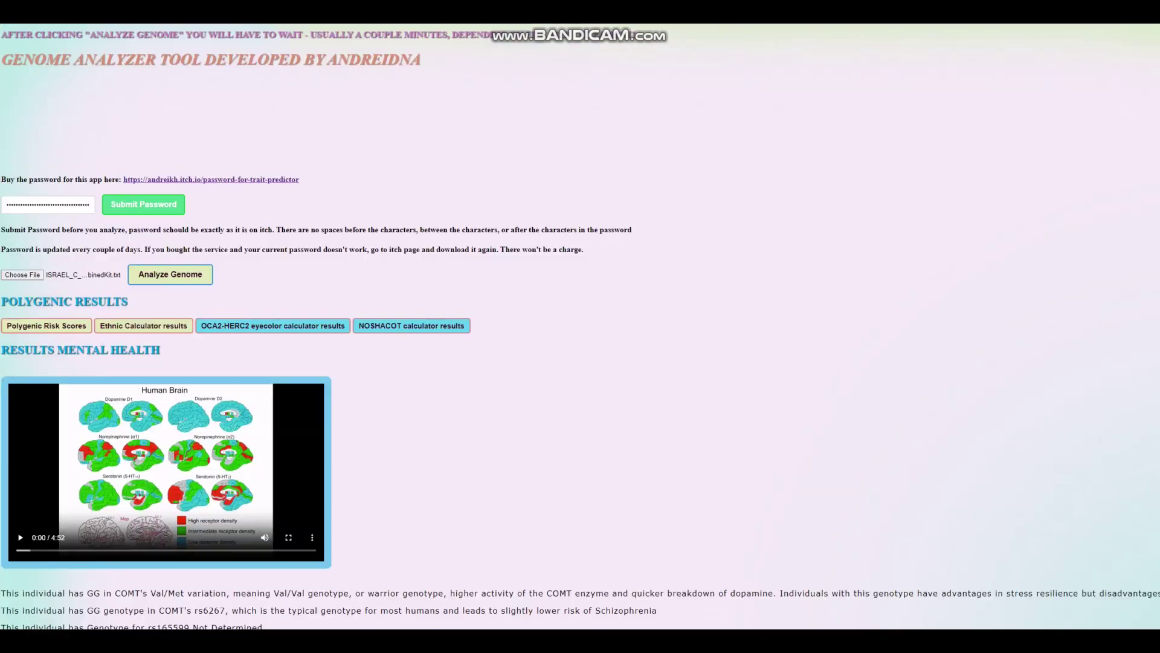